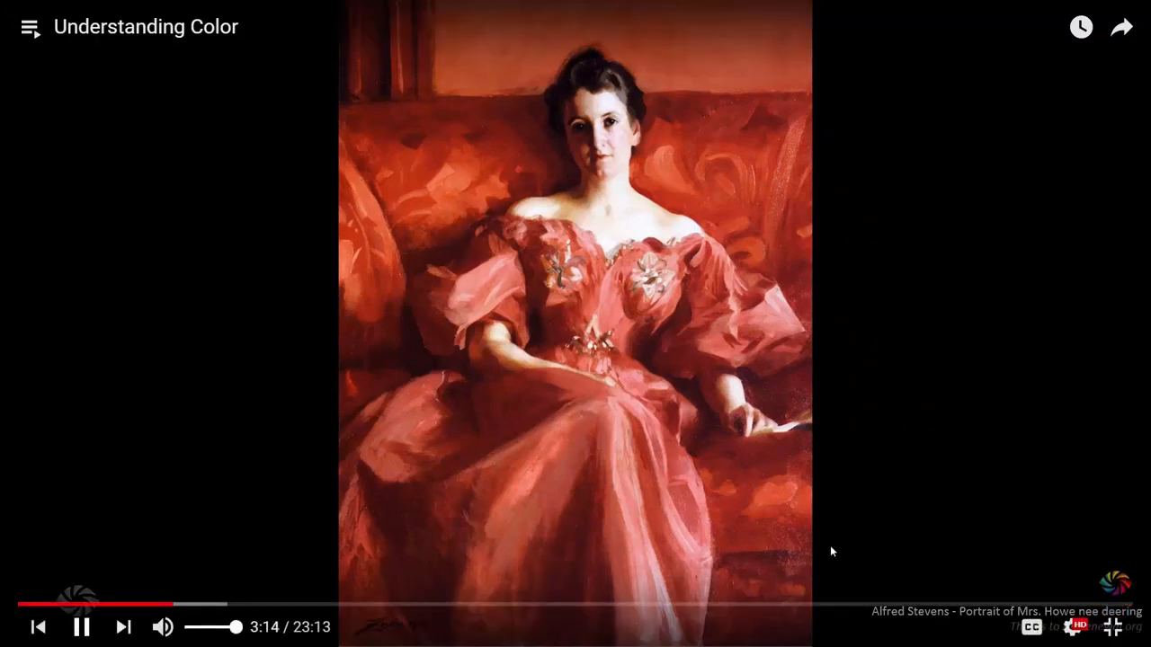
# Leave full-screen playback of the Understanding Color video, pause it, and highlight its title and view count.
pyautogui.click(1123, 633)
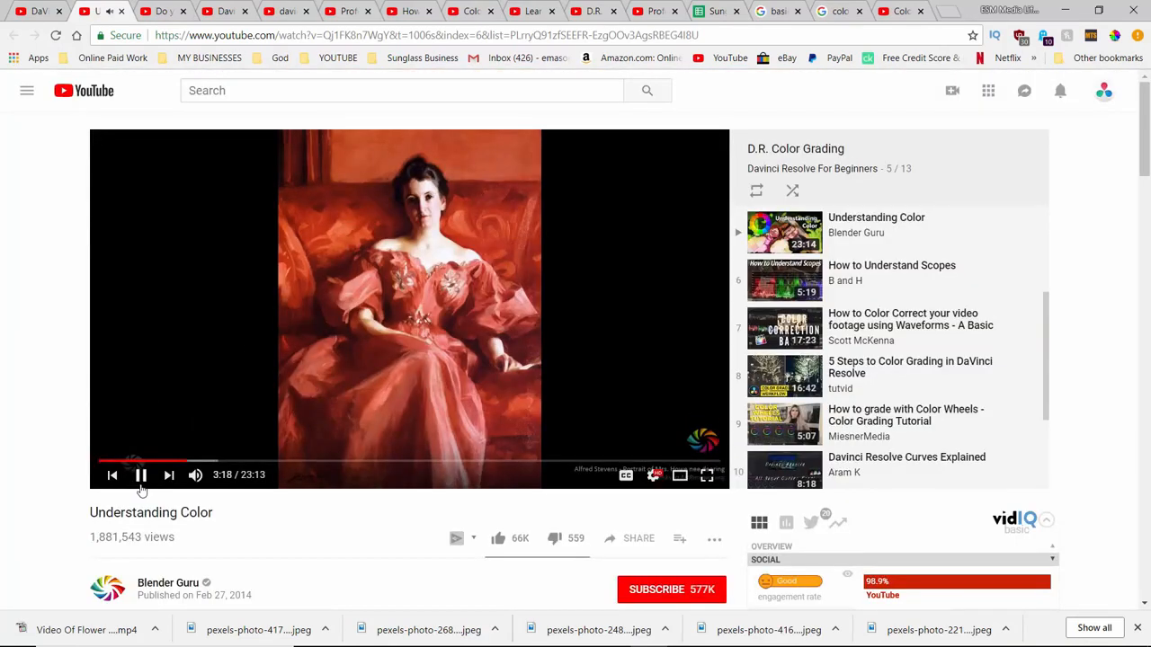
pyautogui.click(192, 404)
pyautogui.moveTo(97, 511); pyautogui.dragTo(210, 514)
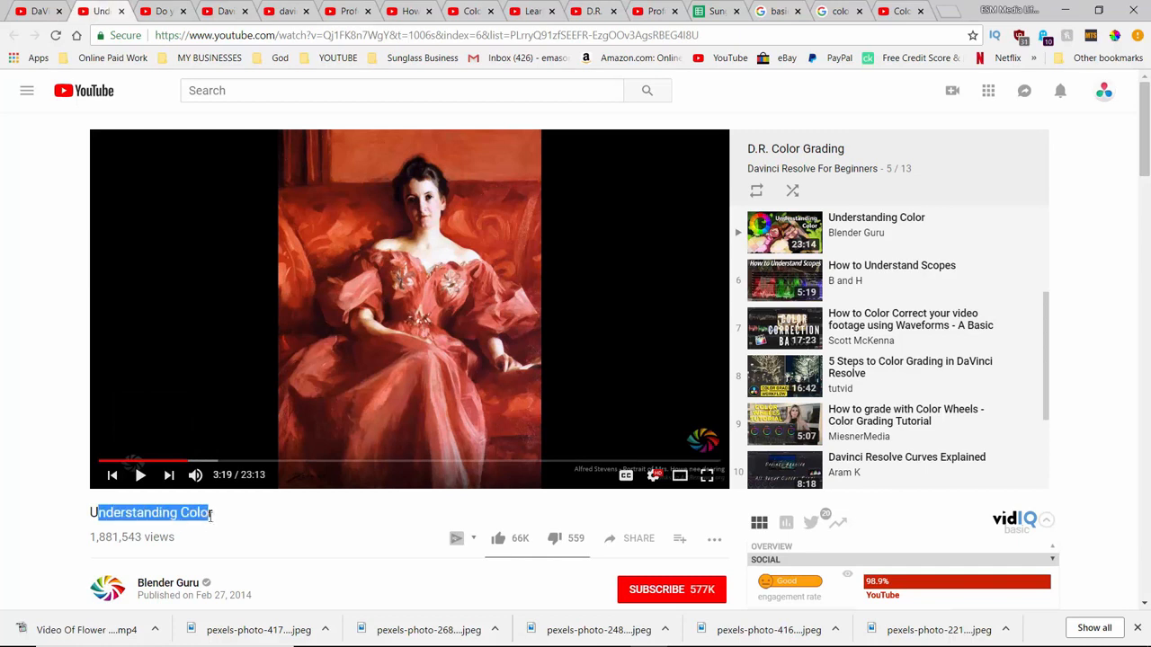
pyautogui.click(90, 499)
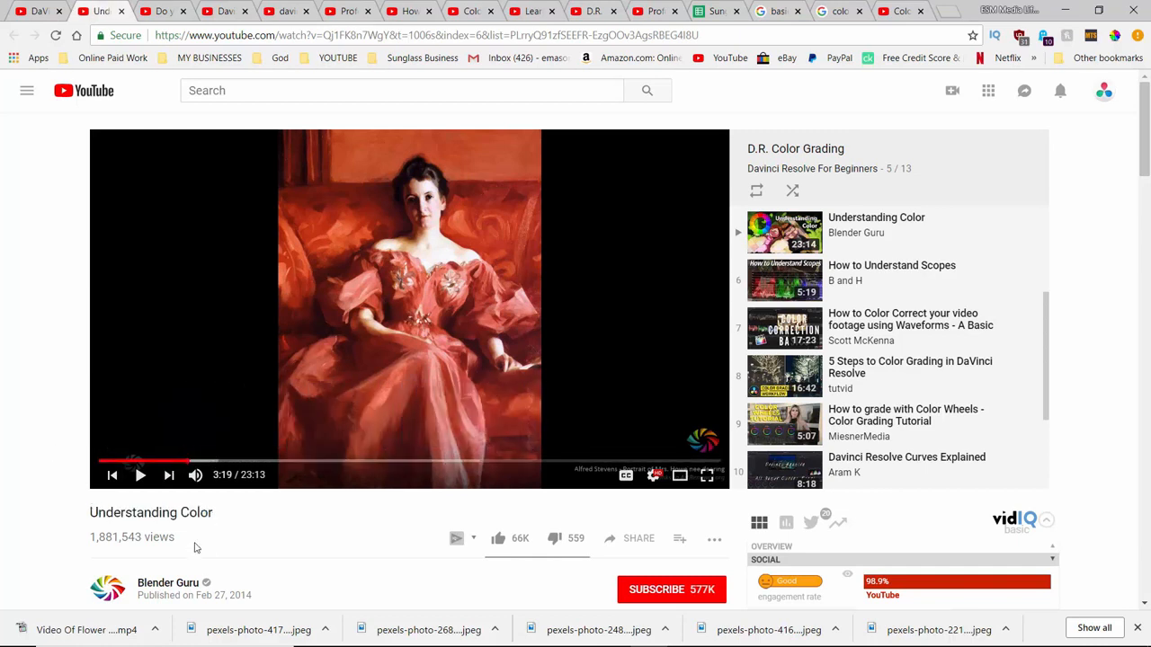
pyautogui.moveTo(89, 537); pyautogui.dragTo(186, 539)
pyautogui.click(87, 537)
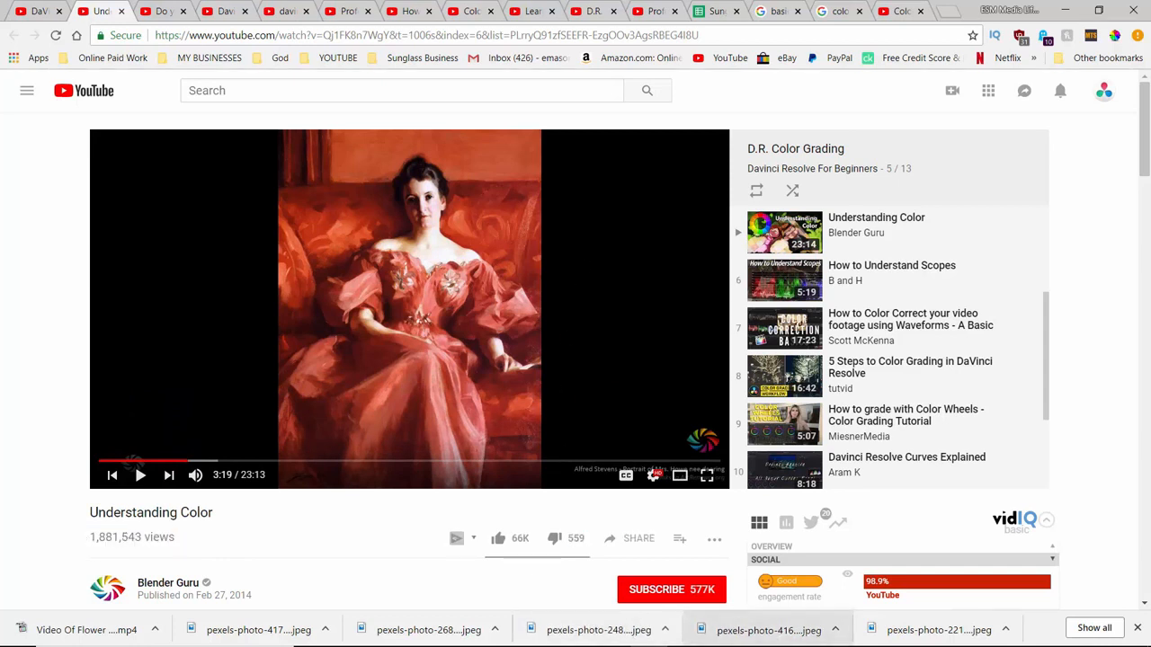
pyautogui.moveTo(777, 640)
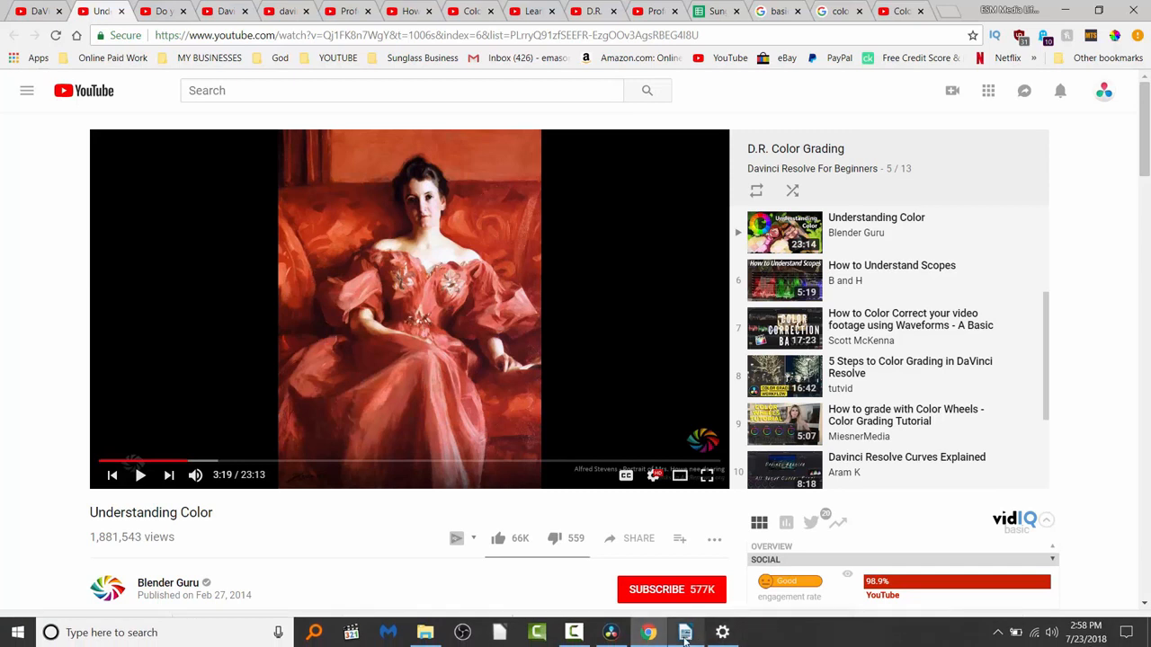
pyautogui.moveTo(685, 638)
pyautogui.click(574, 634)
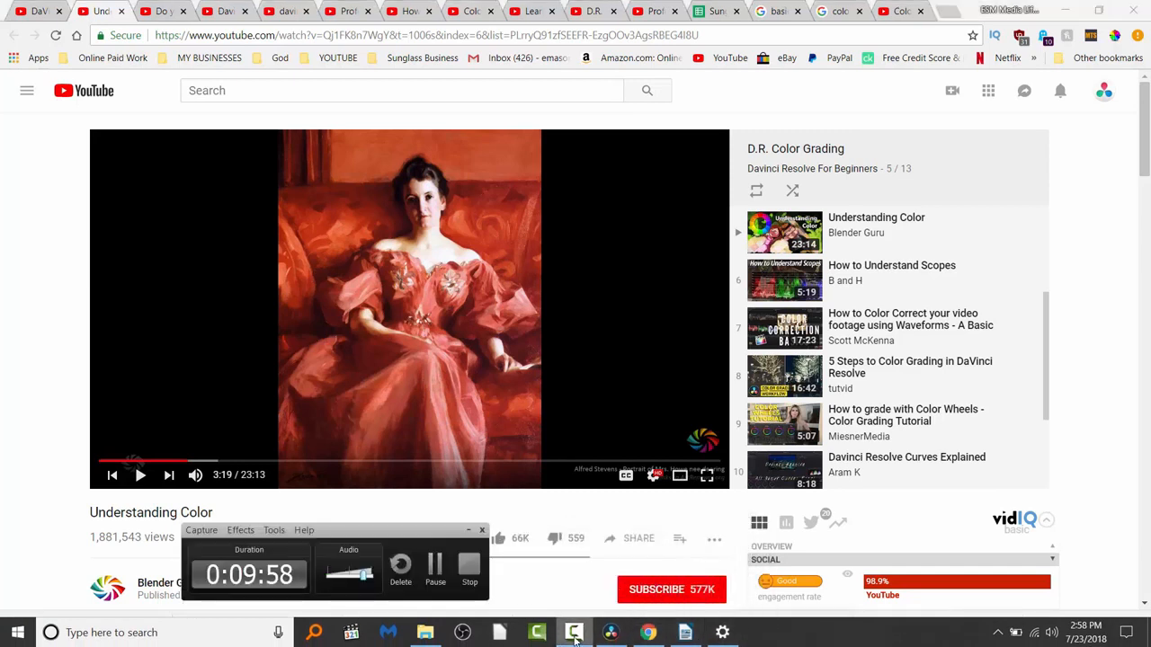
pyautogui.click(573, 634)
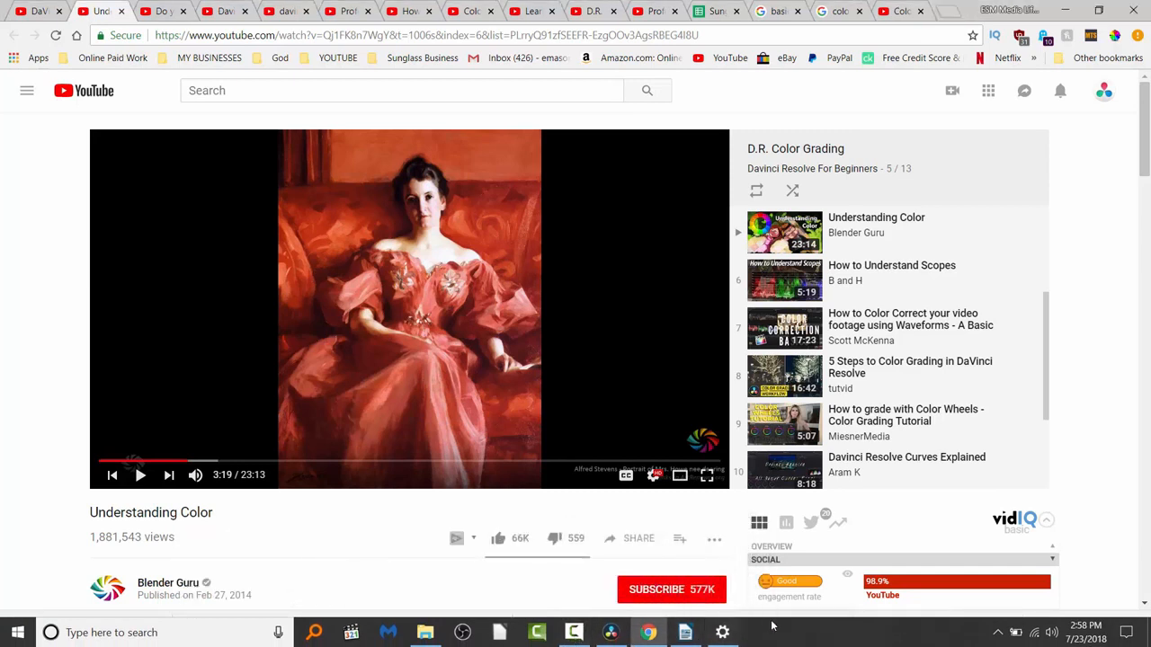
# Switch to the LibreOffice Writer notes, highlight the question "What colors go well together?" and minimize the document.
pyautogui.click(691, 639)
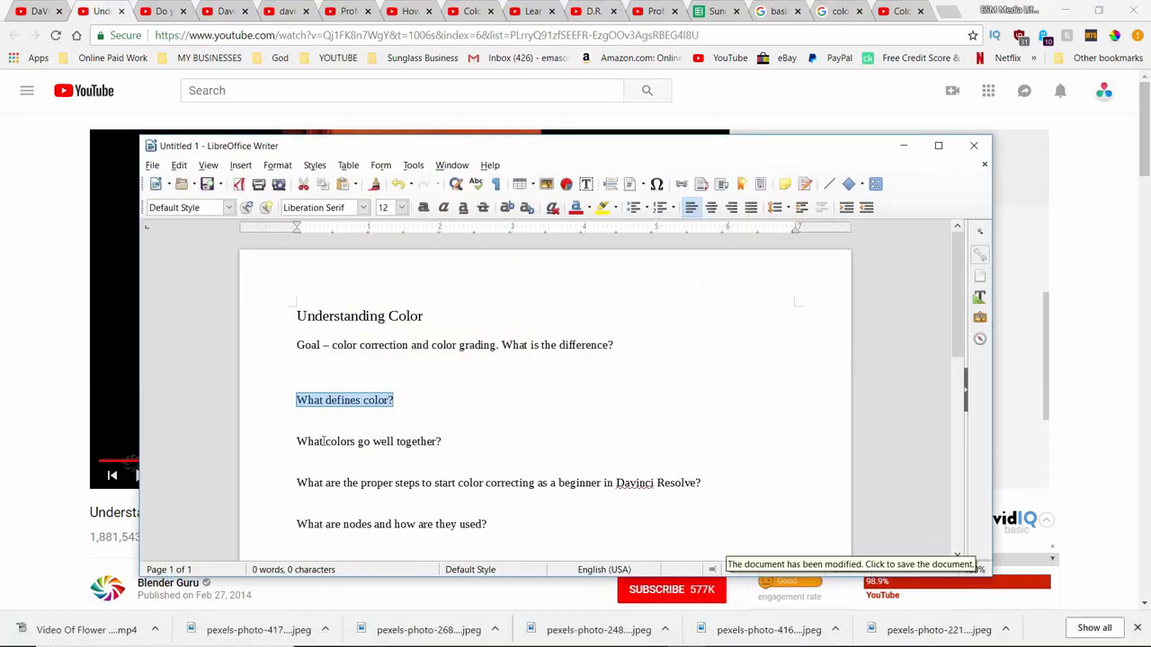
pyautogui.tripleClick(301, 442)
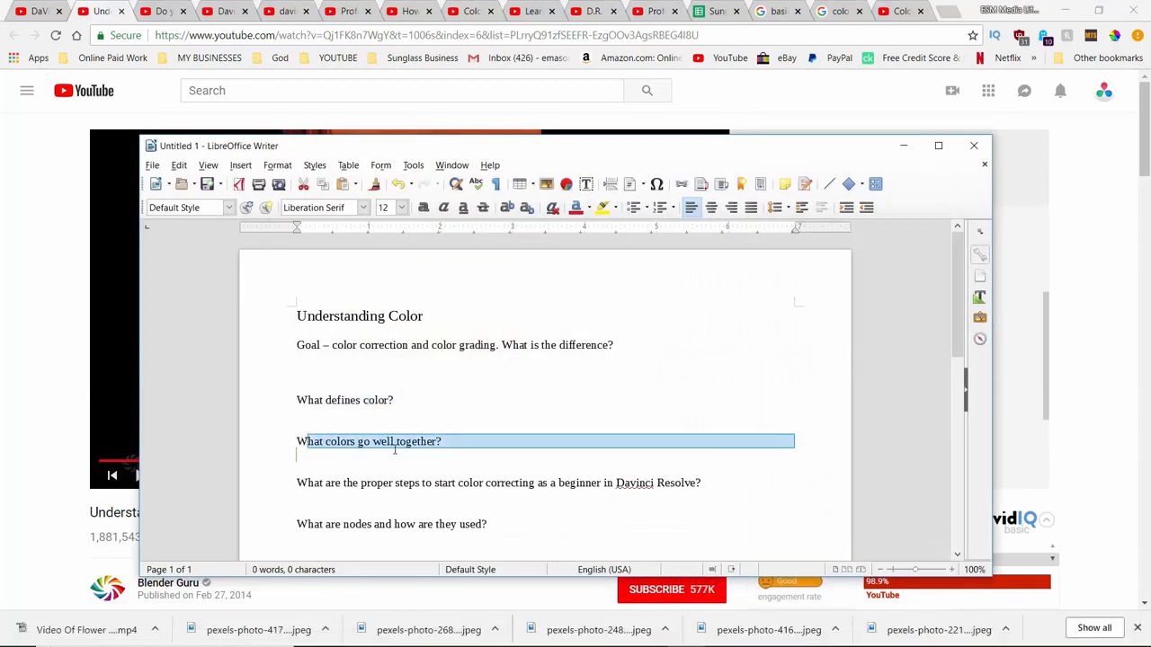
pyautogui.click(903, 145)
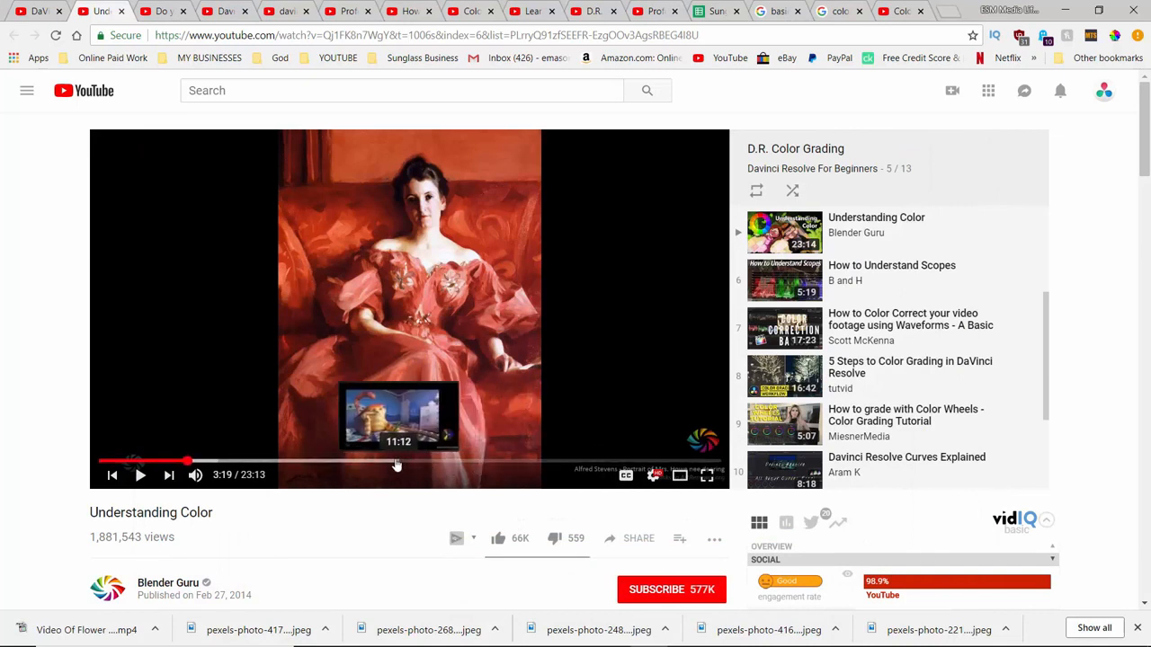
# Play the Understanding Color video full screen from the Color Harmonies section to 1. Monochromatic, pause it, exit full screen, and highlight its title.
pyautogui.click(303, 465)
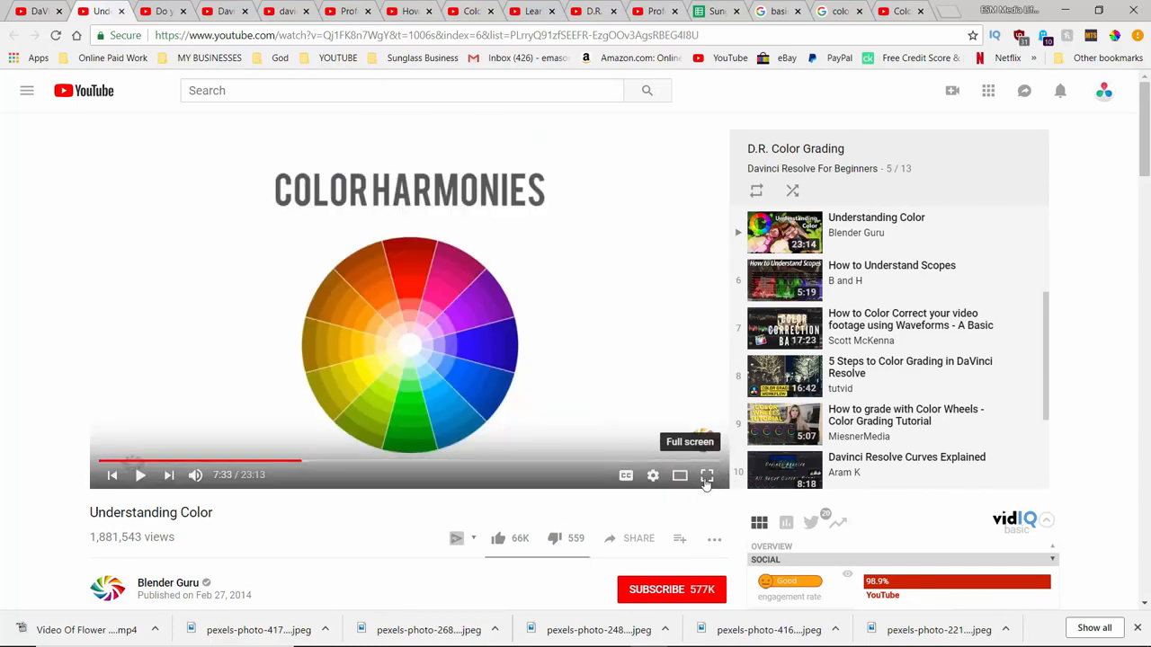
pyautogui.click(707, 477)
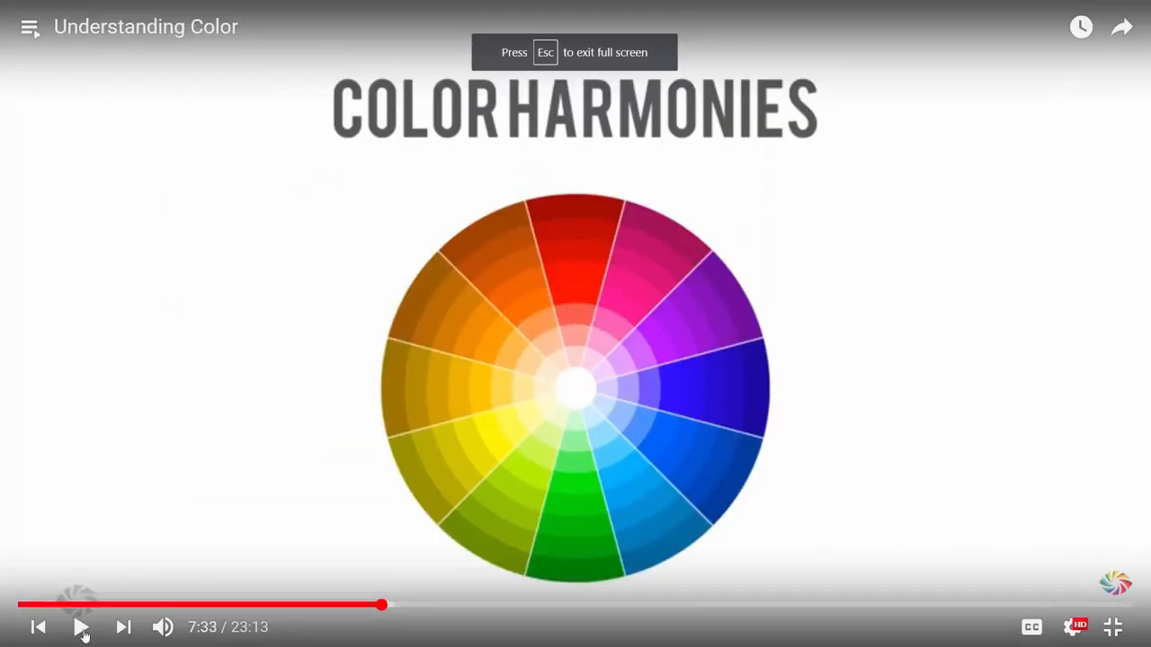
pyautogui.click(81, 628)
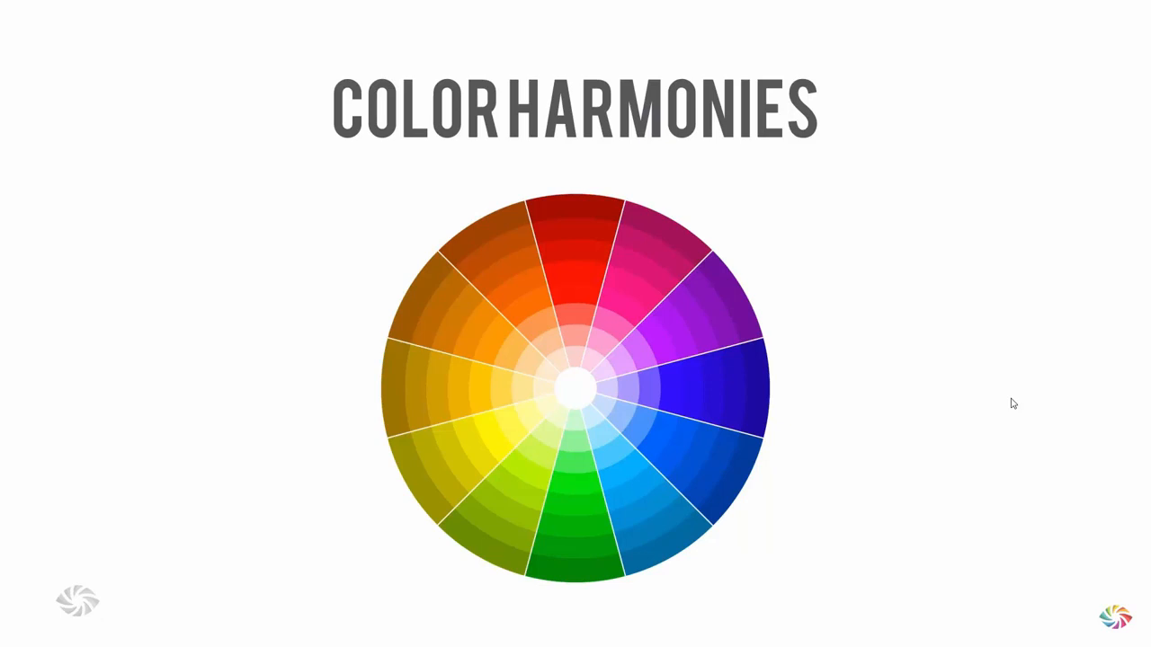
pyautogui.moveTo(1012, 403)
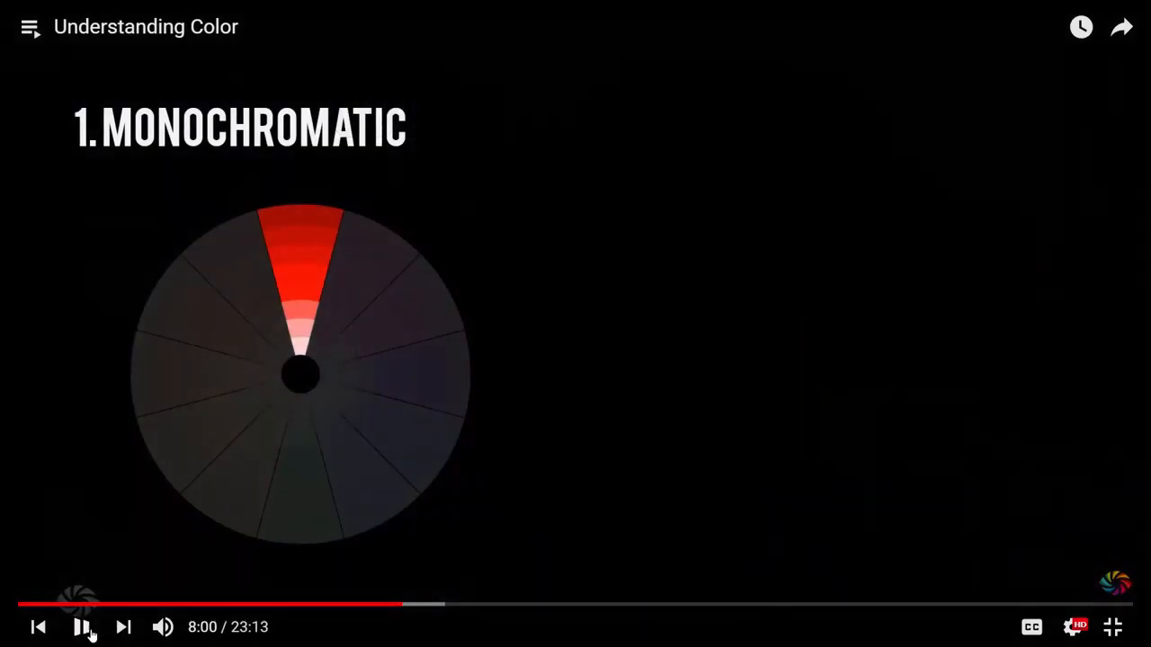
pyautogui.click(83, 627)
pyautogui.click(1113, 627)
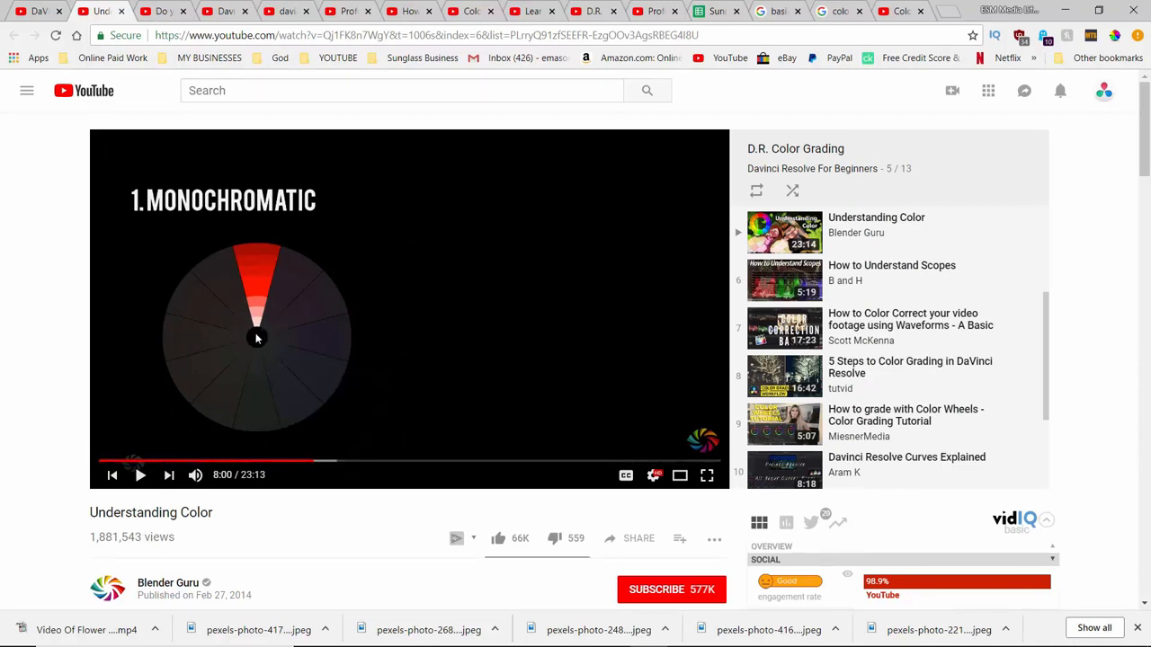
pyautogui.moveTo(241, 475)
pyautogui.mouseDown()
pyautogui.moveTo(267, 483)
pyautogui.moveTo(247, 475)
pyautogui.mouseUp()
pyautogui.moveTo(97, 513); pyautogui.dragTo(198, 512)
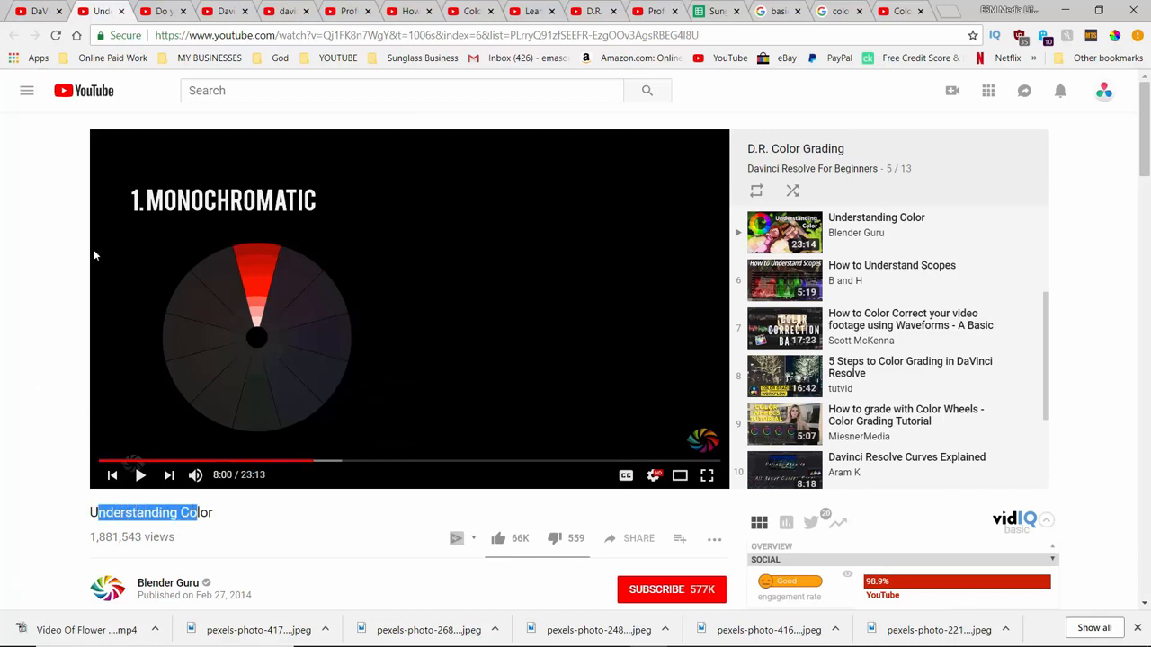
# Highlight the notes question about proper steps to start color correcting in Davinci Resolve, and return to the browser's DaVinci Resolve video.
pyautogui.click(668, 633)
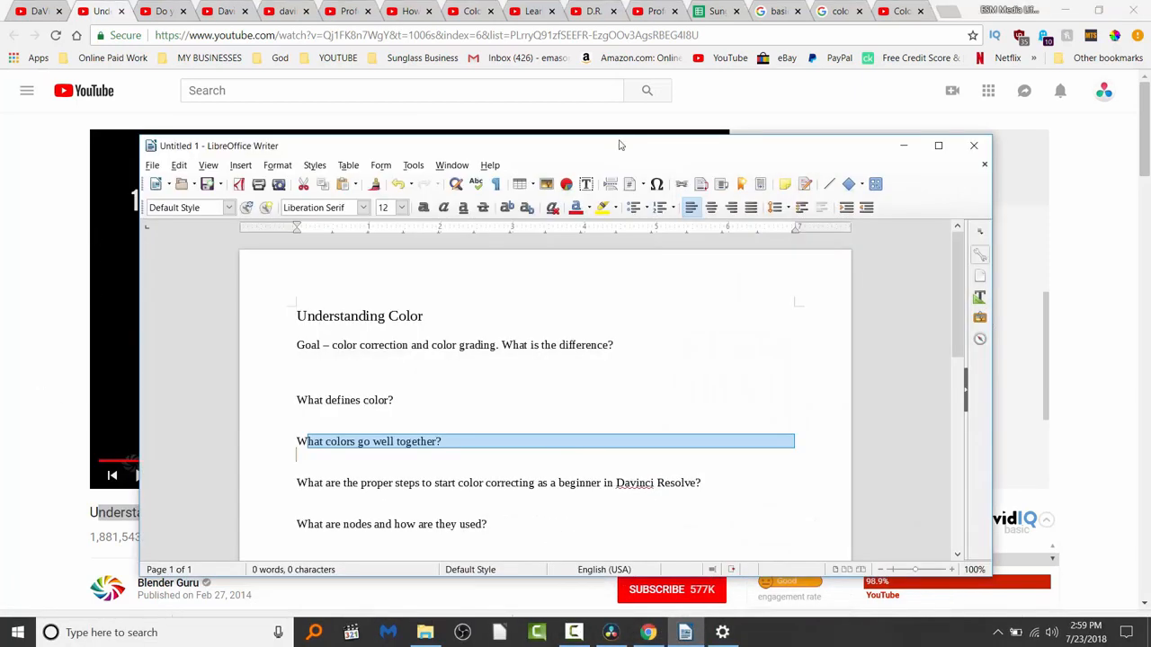
pyautogui.scroll(-3, 270, 312)
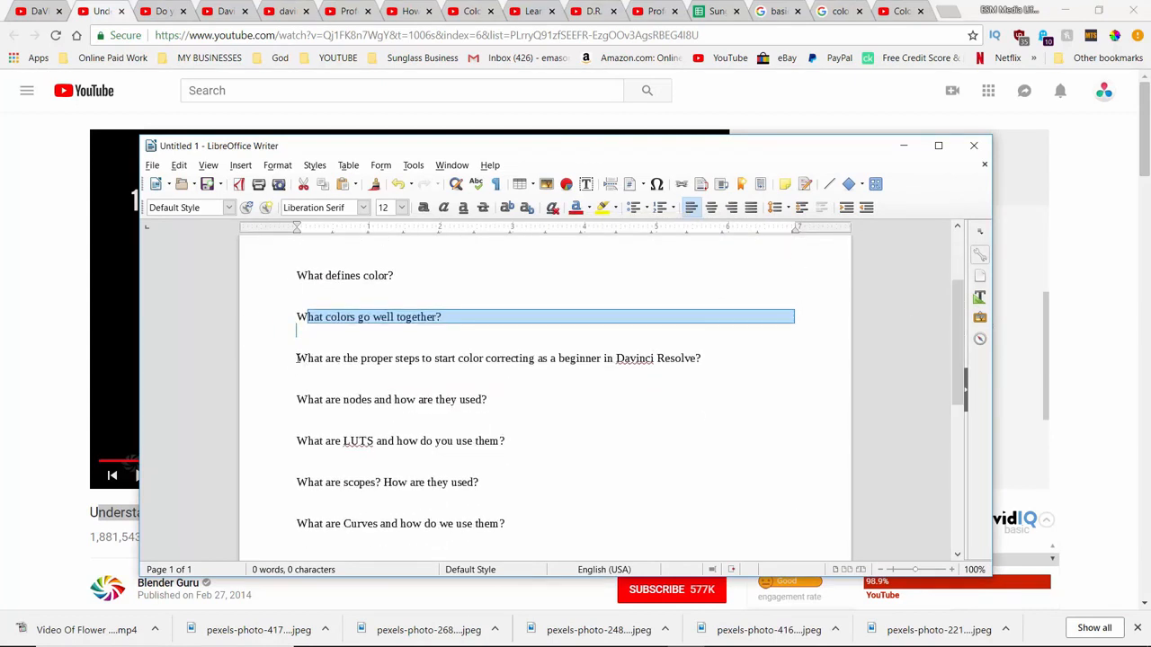
pyautogui.moveTo(297, 358); pyautogui.dragTo(484, 372)
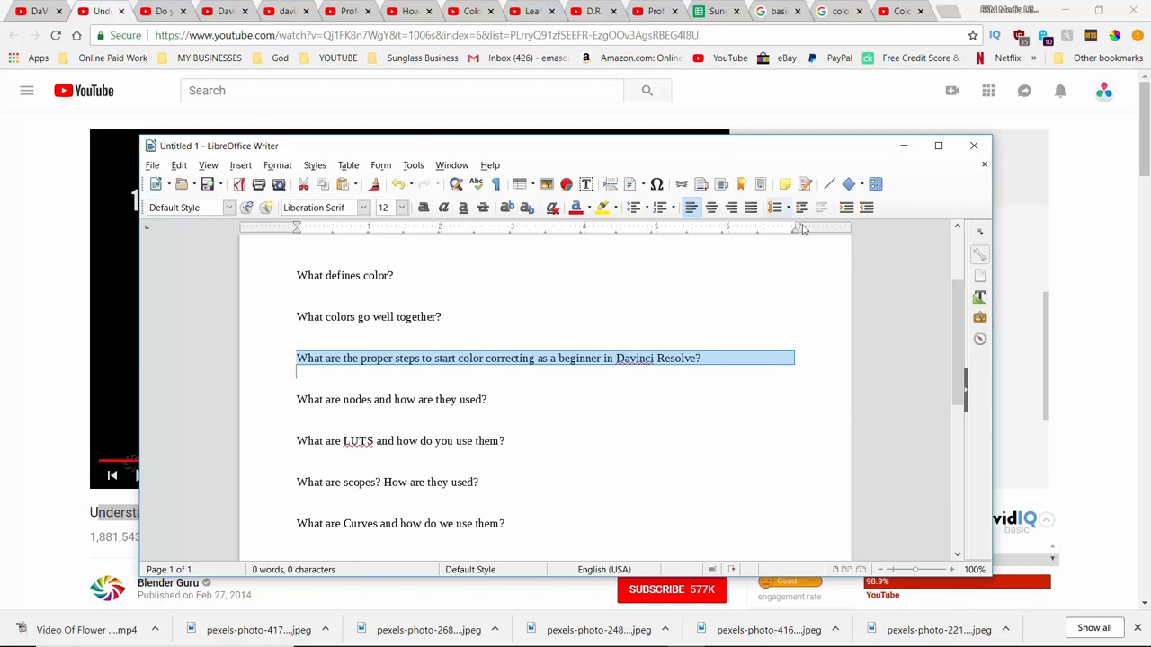
pyautogui.click(904, 147)
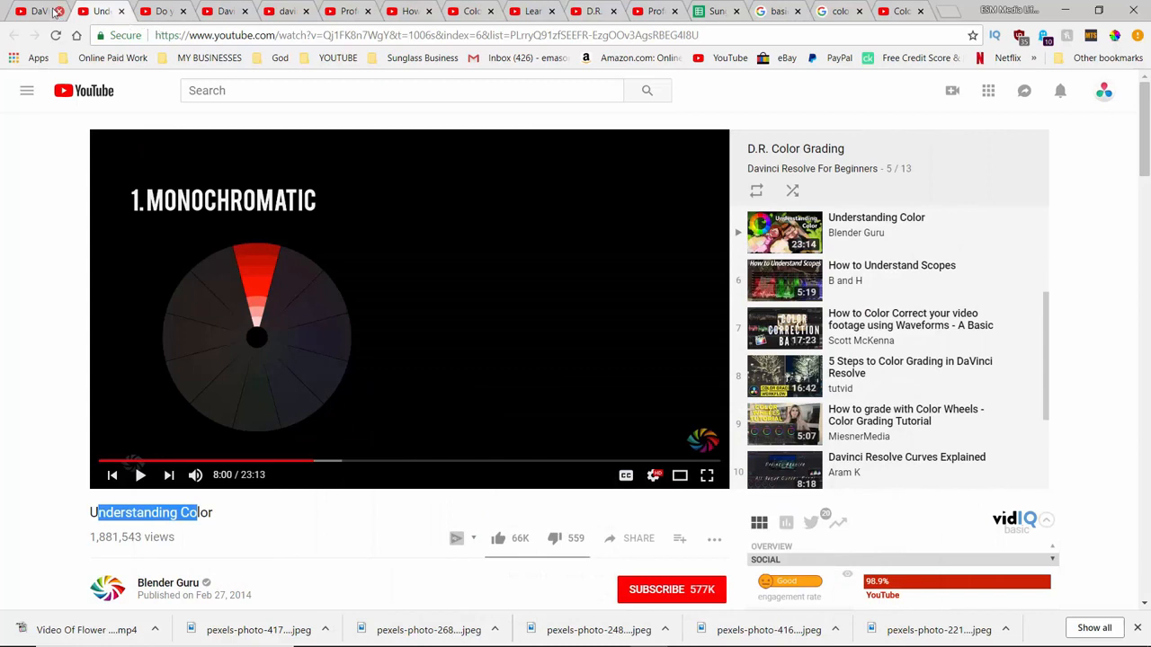
pyautogui.click(52, 10)
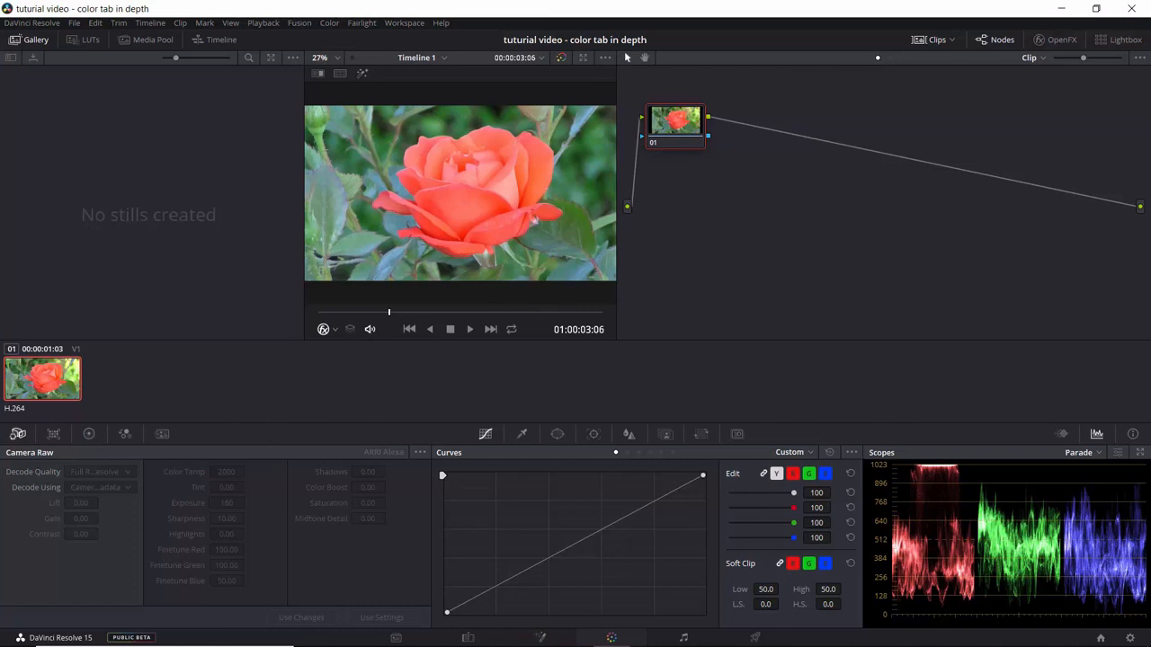
# In DaVinci Resolve, display the Color Wheels for the rose clip and set the scope to Waveform.
pyautogui.click(87, 438)
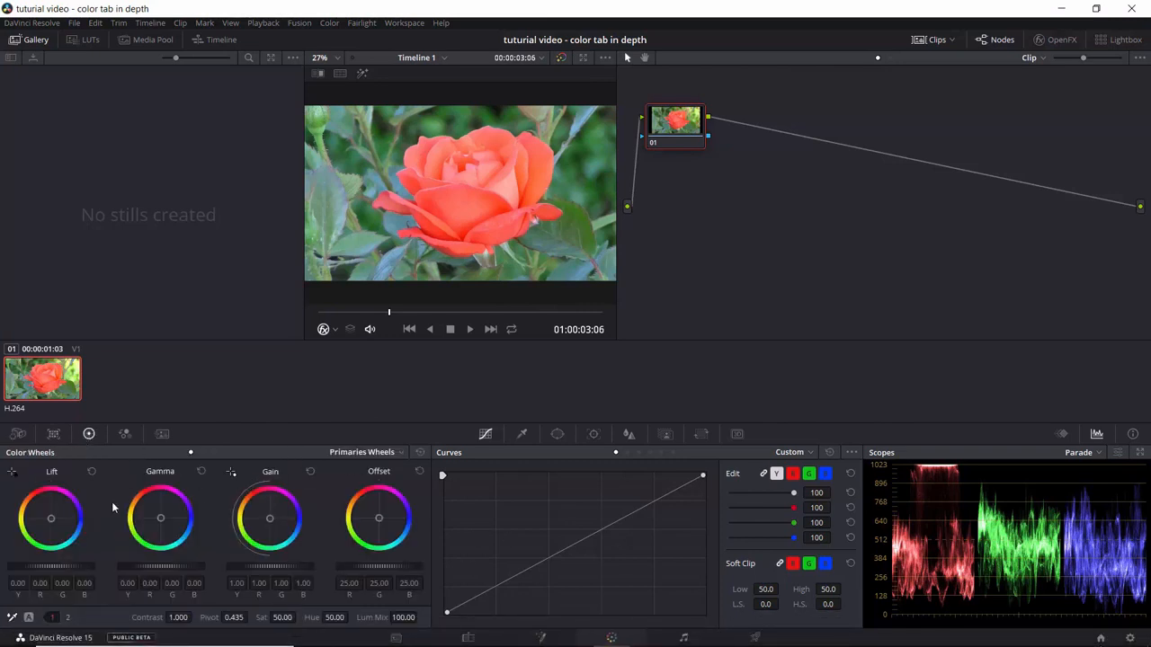
pyautogui.click(1101, 454)
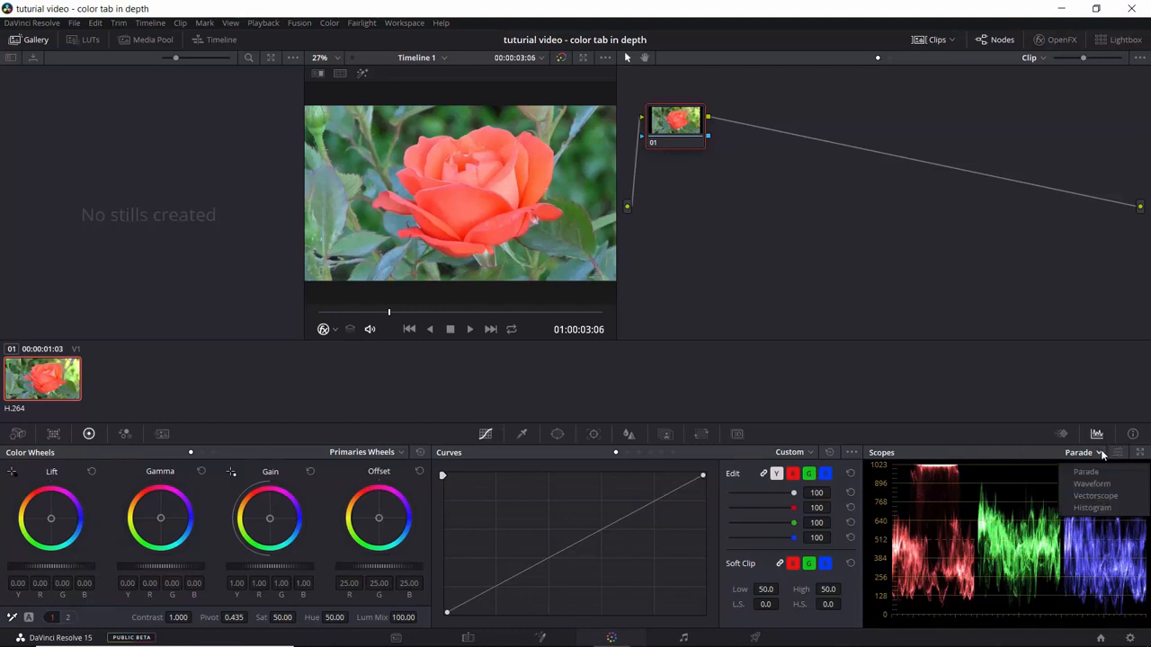
pyautogui.click(1091, 495)
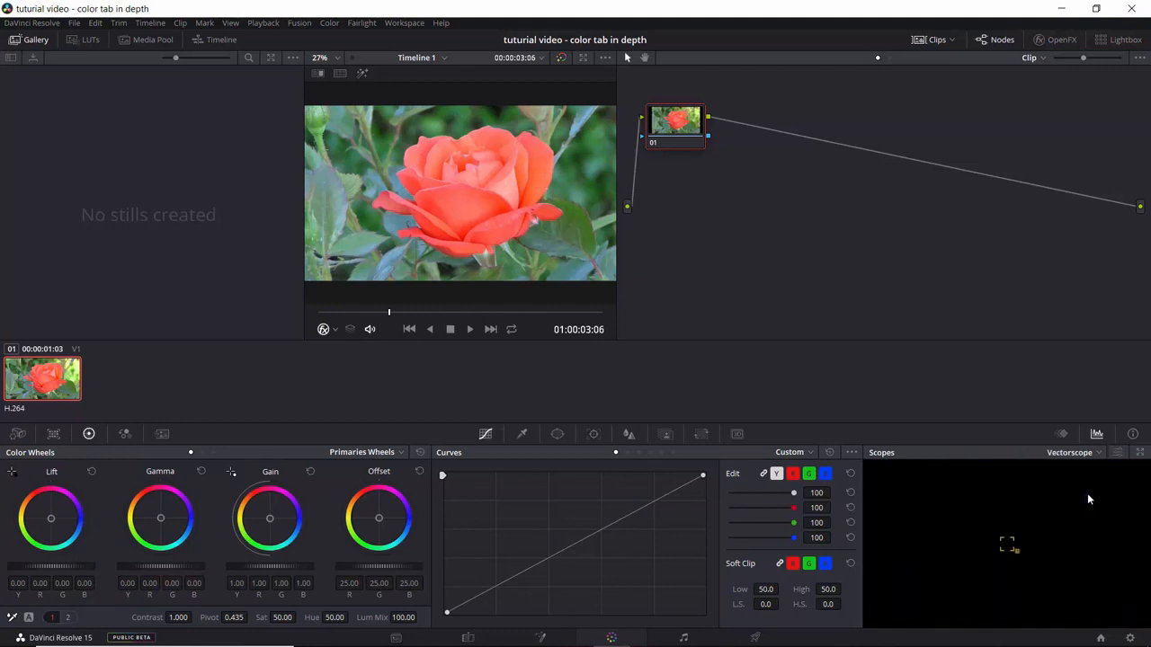
pyautogui.click(1091, 456)
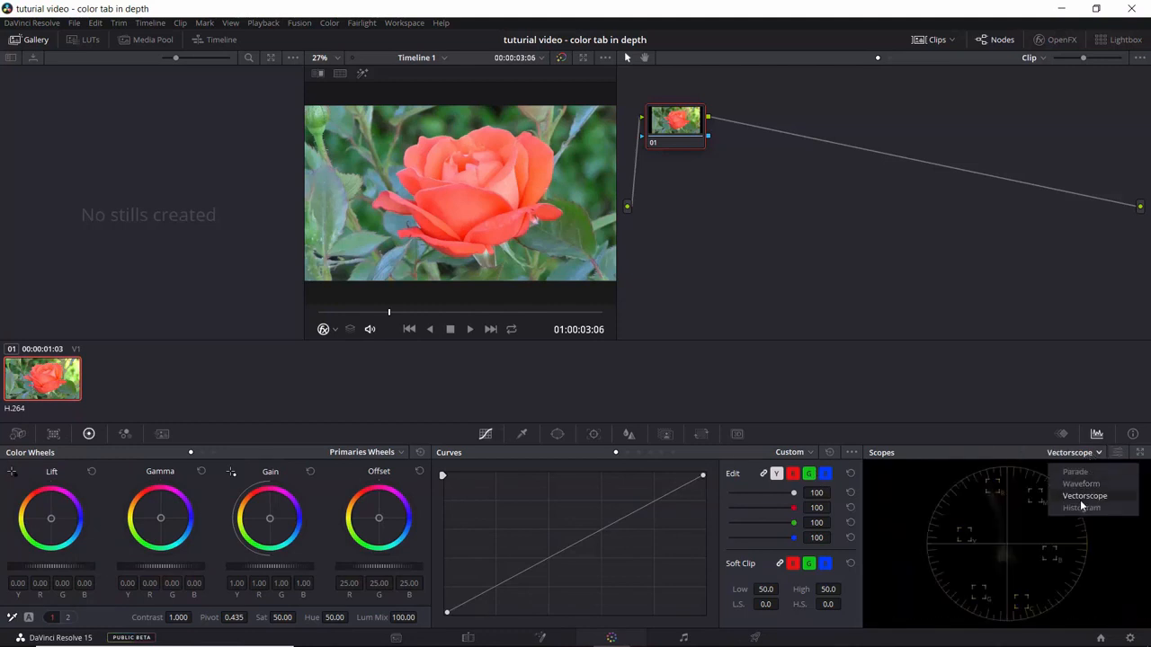
pyautogui.click(1082, 491)
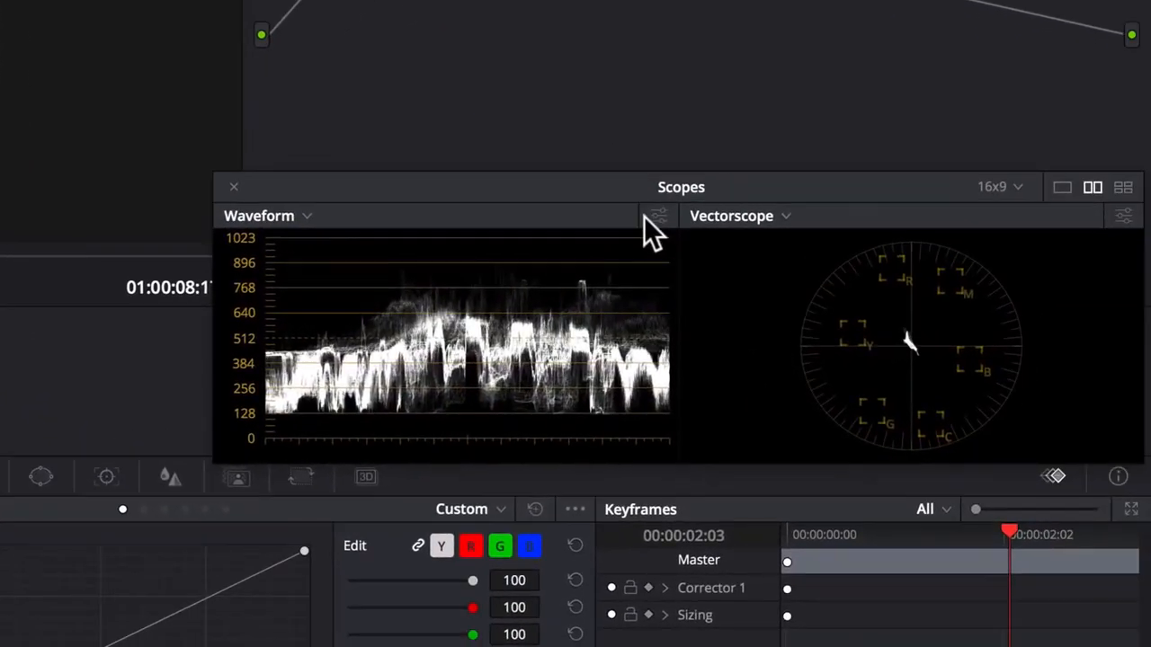
# Switch off the Y channel in the Waveform scope's display settings.
pyautogui.click(882, 293)
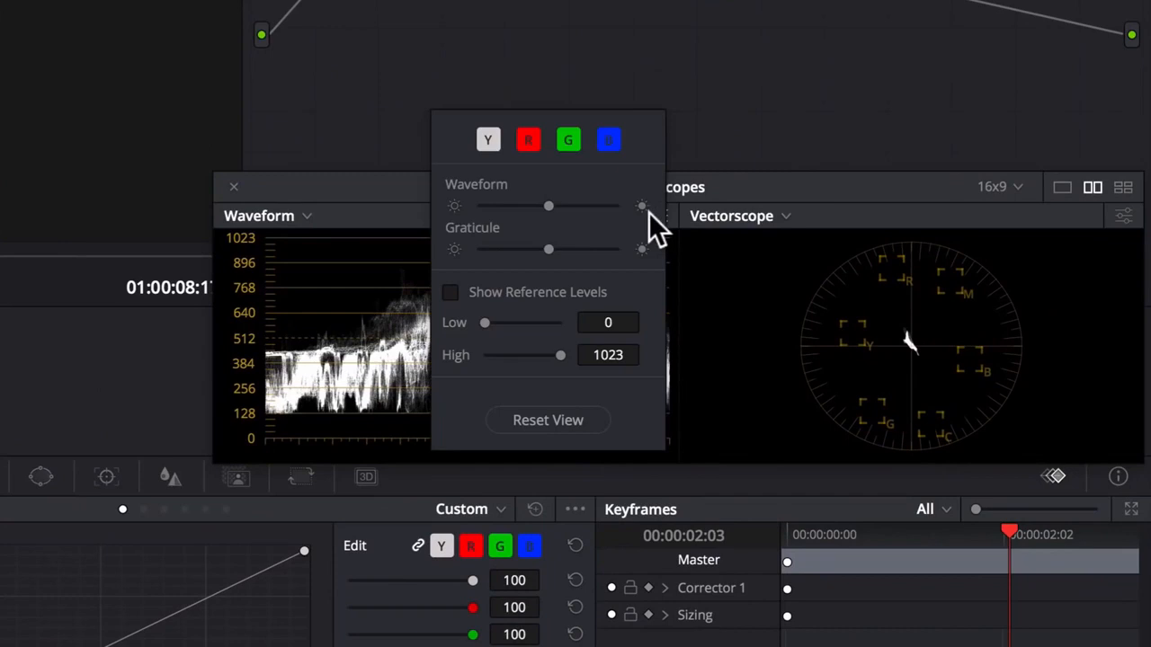
pyautogui.click(486, 139)
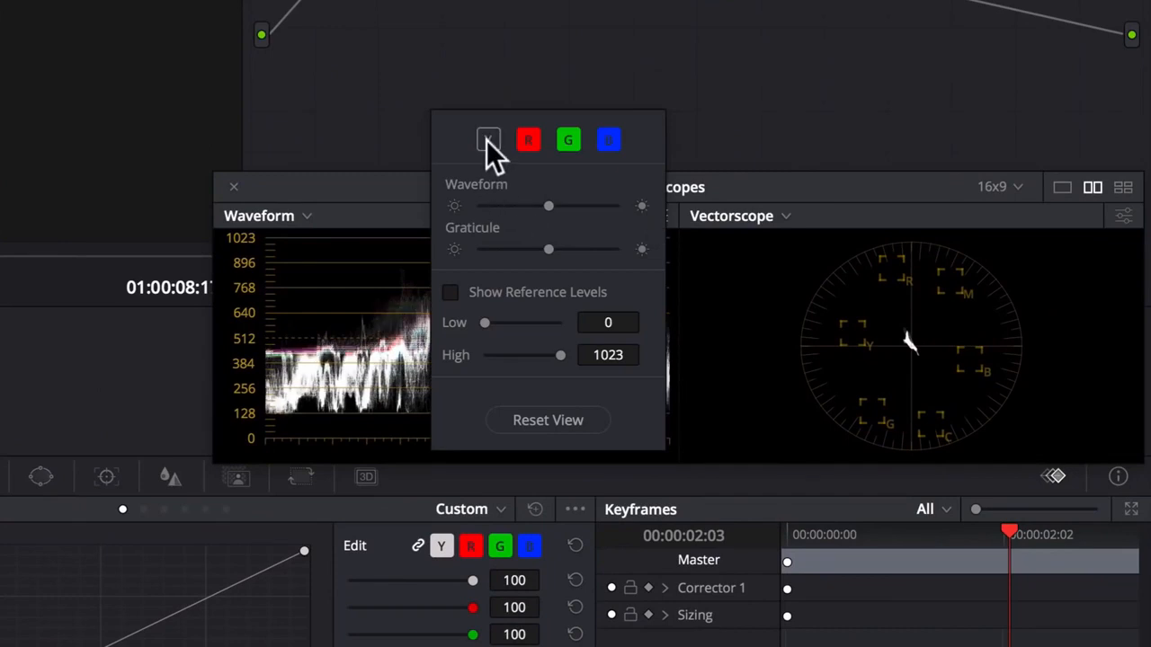
pyautogui.click(902, 217)
pyautogui.click(1127, 217)
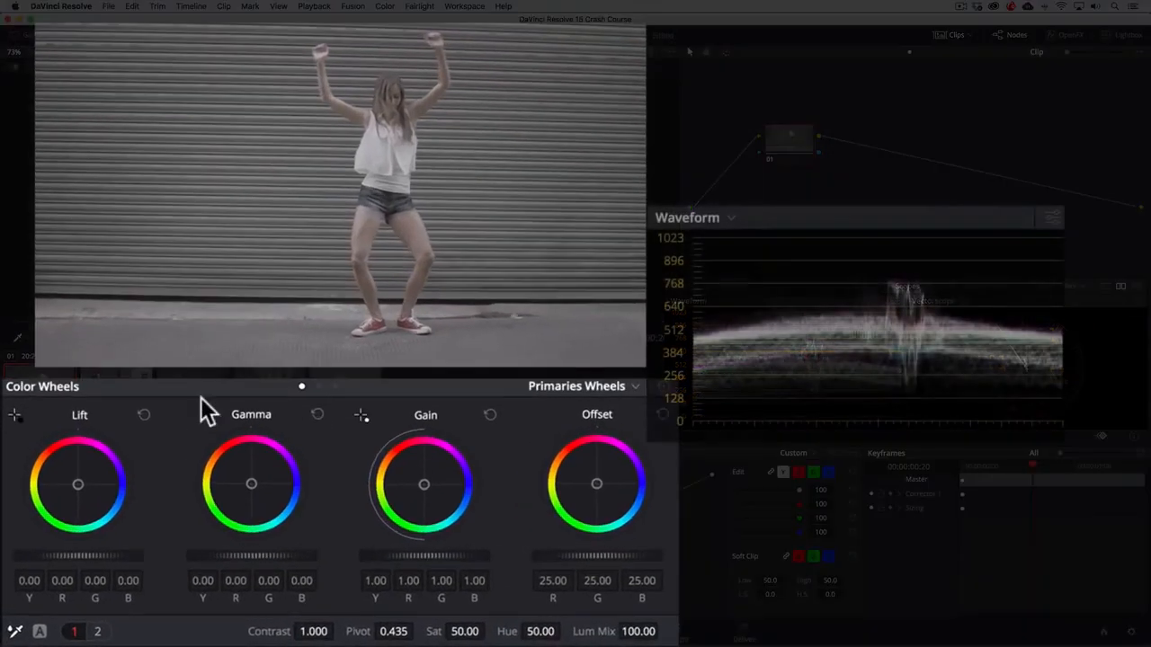
# Set the dancer clip's Lift to -0.05 and Gain to 1.28, and lower its Gamma.
pyautogui.moveTo(122, 555); pyautogui.dragTo(79, 557)
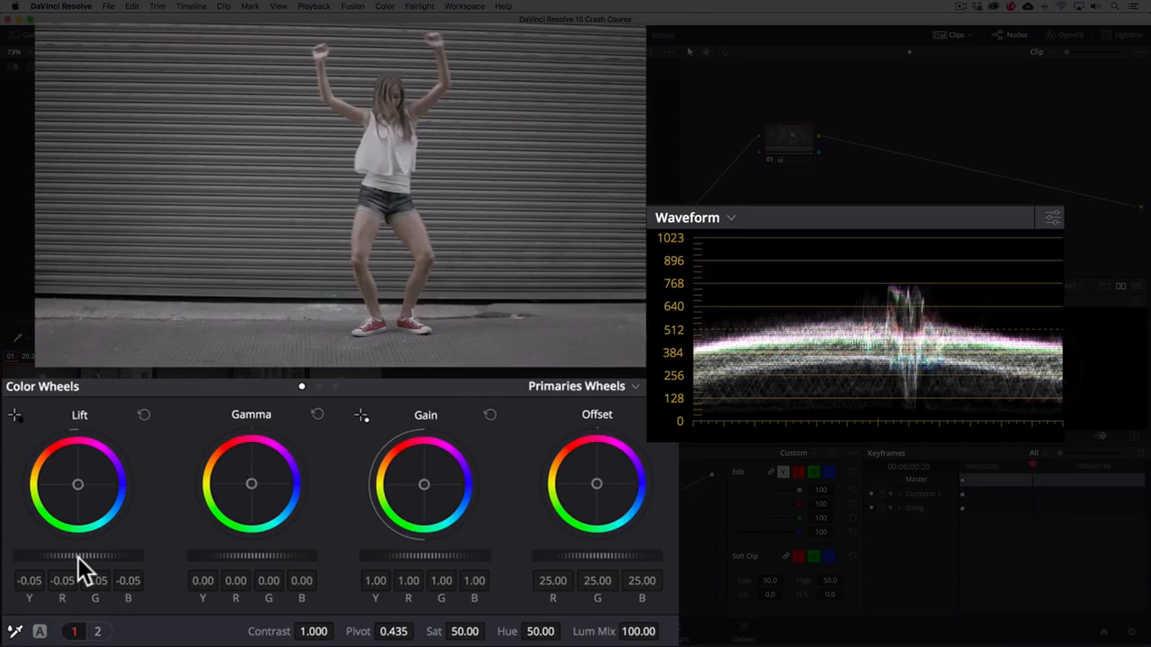
pyautogui.moveTo(389, 553); pyautogui.dragTo(473, 554)
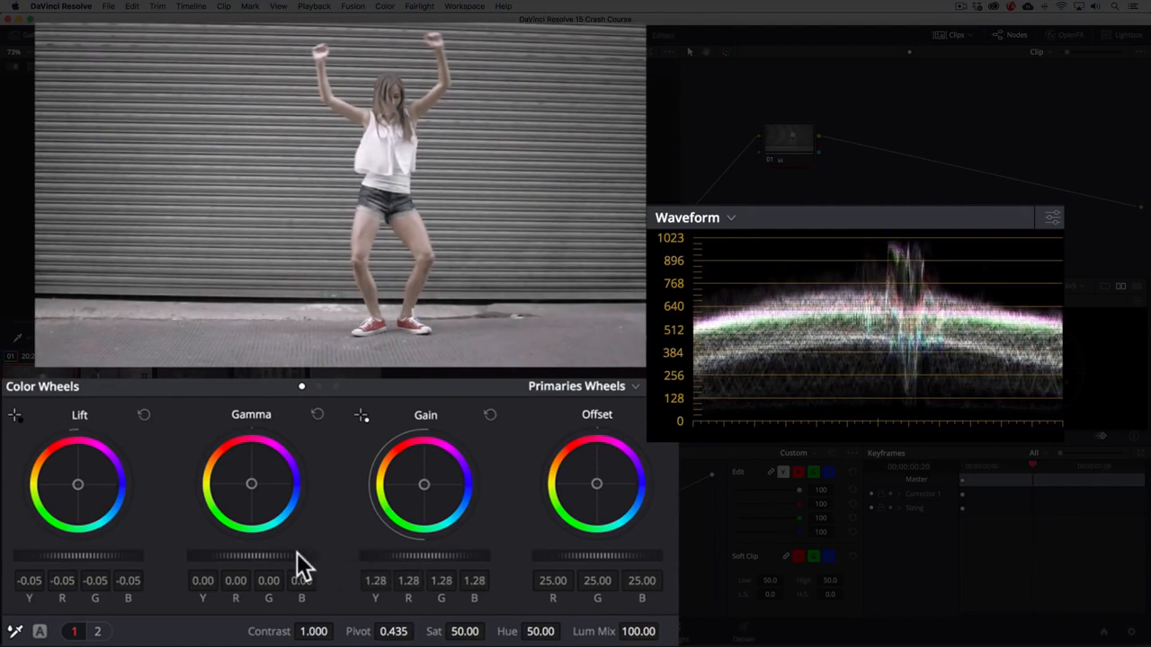
pyautogui.moveTo(297, 553); pyautogui.dragTo(254, 553)
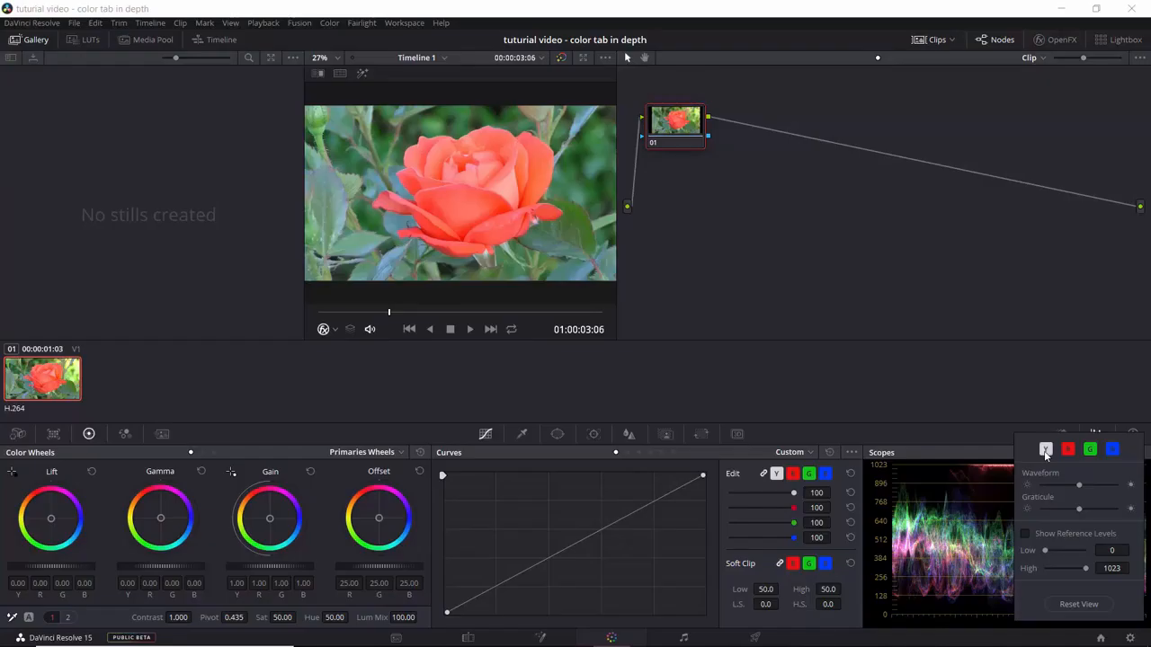
# Close the waveform settings and set the rose clip's Lift to -0.06 and Gain to 1.30.
pyautogui.click(928, 383)
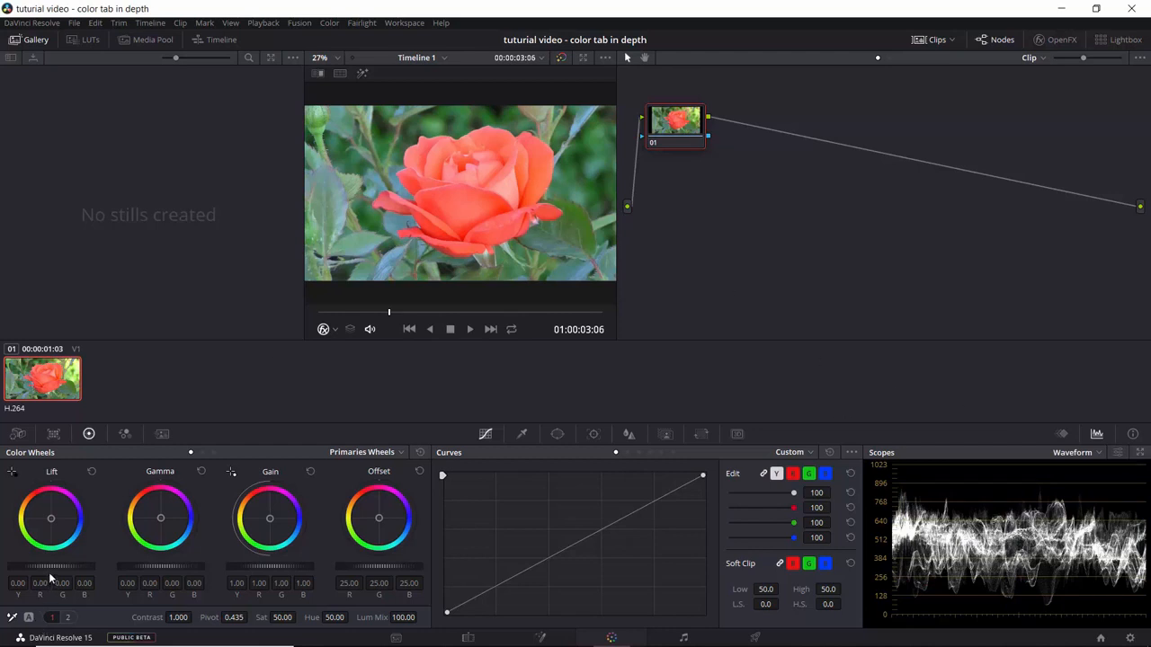
pyautogui.moveTo(51, 567); pyautogui.dragTo(31, 566)
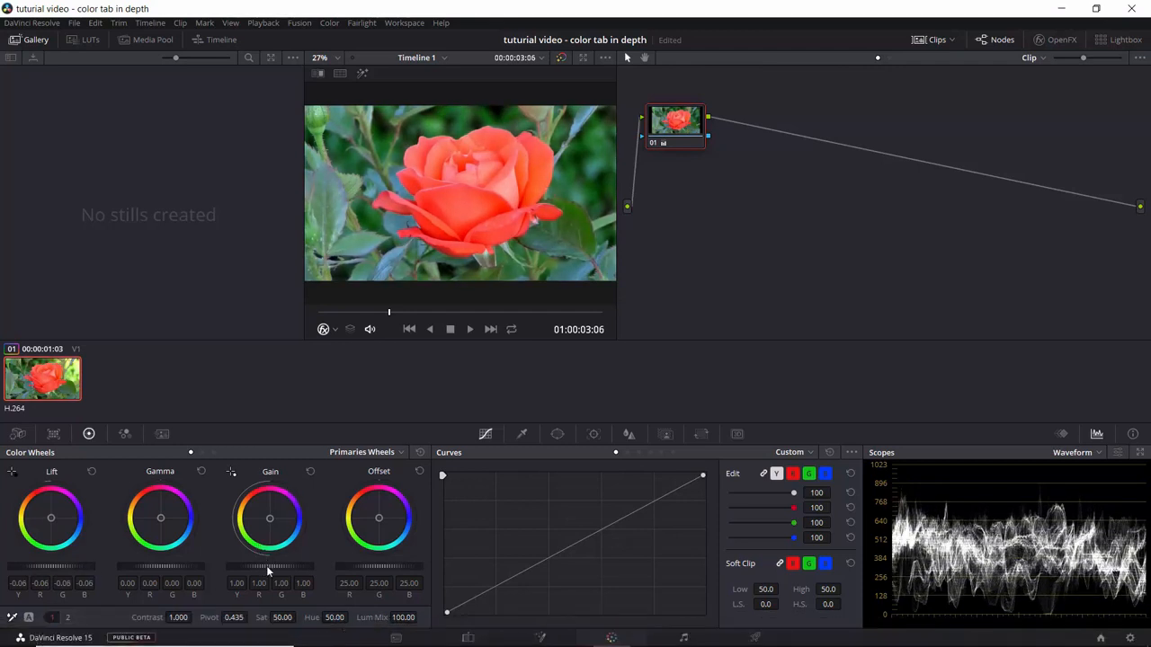
pyautogui.moveTo(287, 569); pyautogui.dragTo(321, 566)
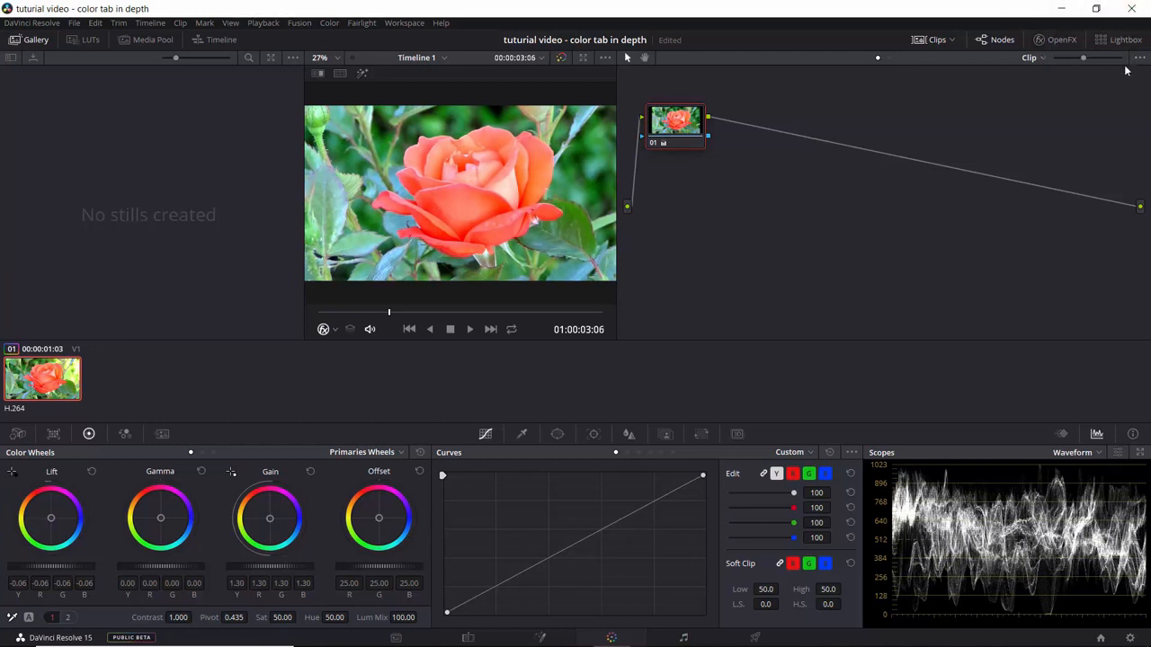
# Enlarge the viewer and set the rose clip's Gamma to -0.06.
pyautogui.click(585, 58)
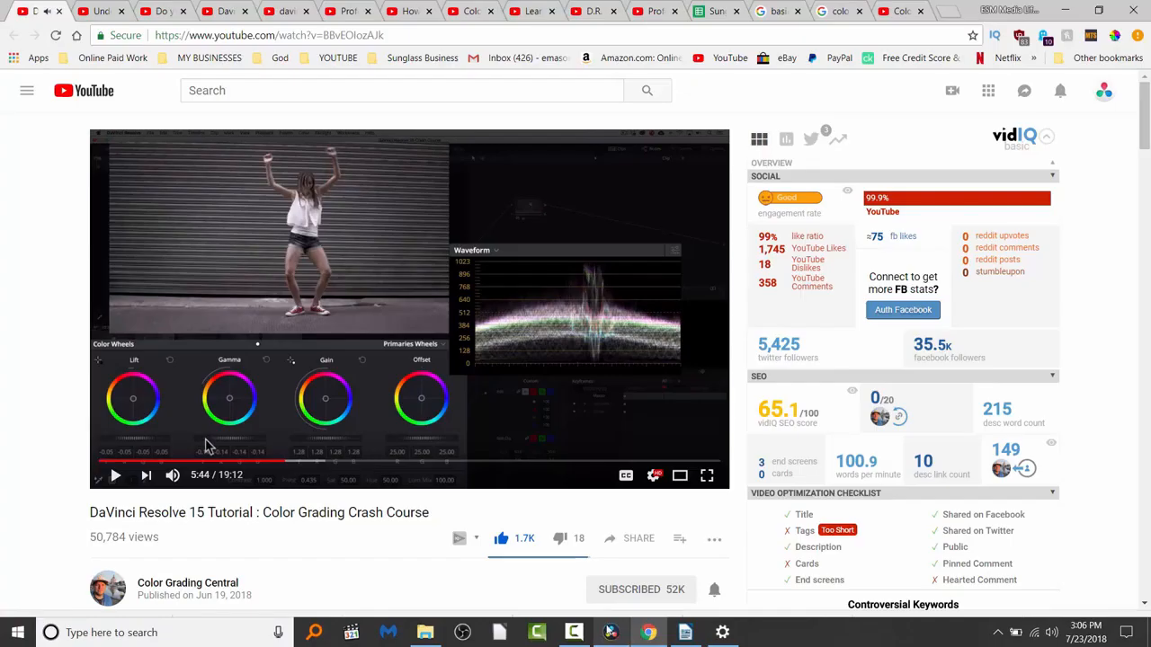
pyautogui.click(648, 633)
pyautogui.click(610, 633)
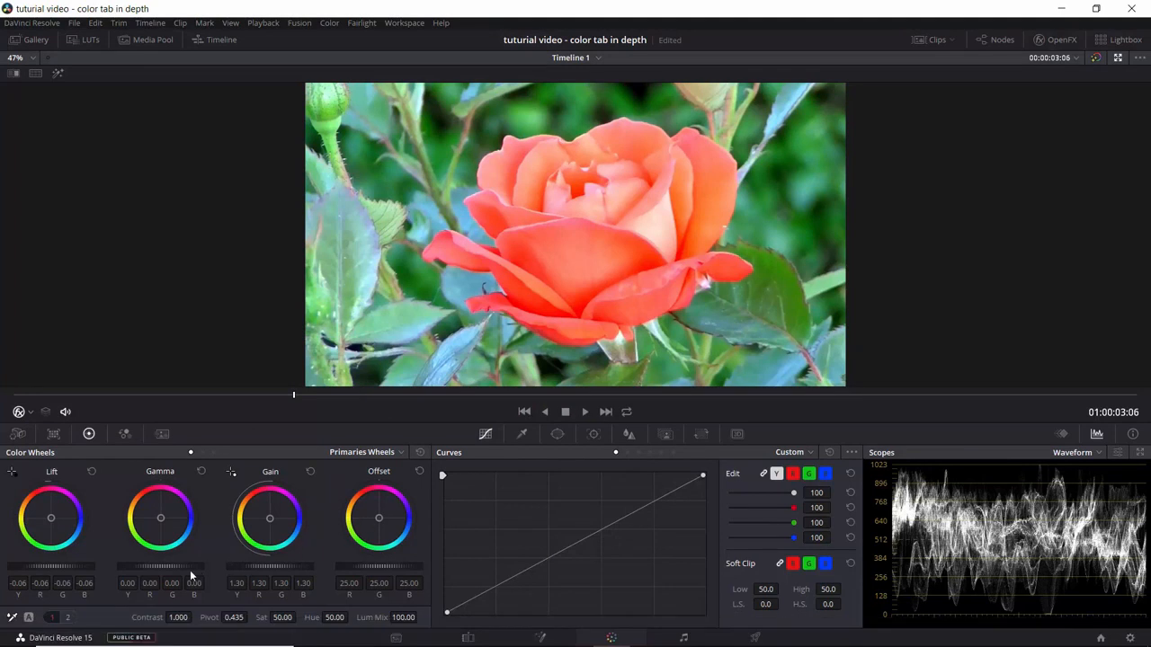
pyautogui.moveTo(180, 566); pyautogui.dragTo(4, 612)
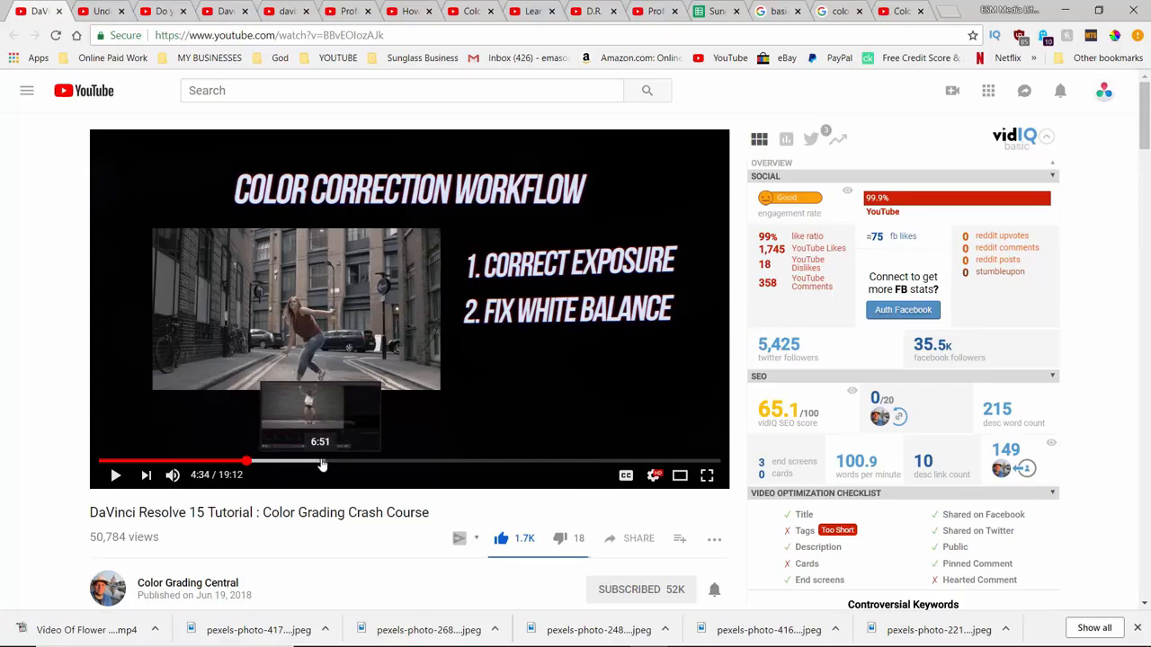
# Switch to the Color Grading Crash Course video and white-balance the dancer clip by sampling her white top.
pyautogui.click(322, 464)
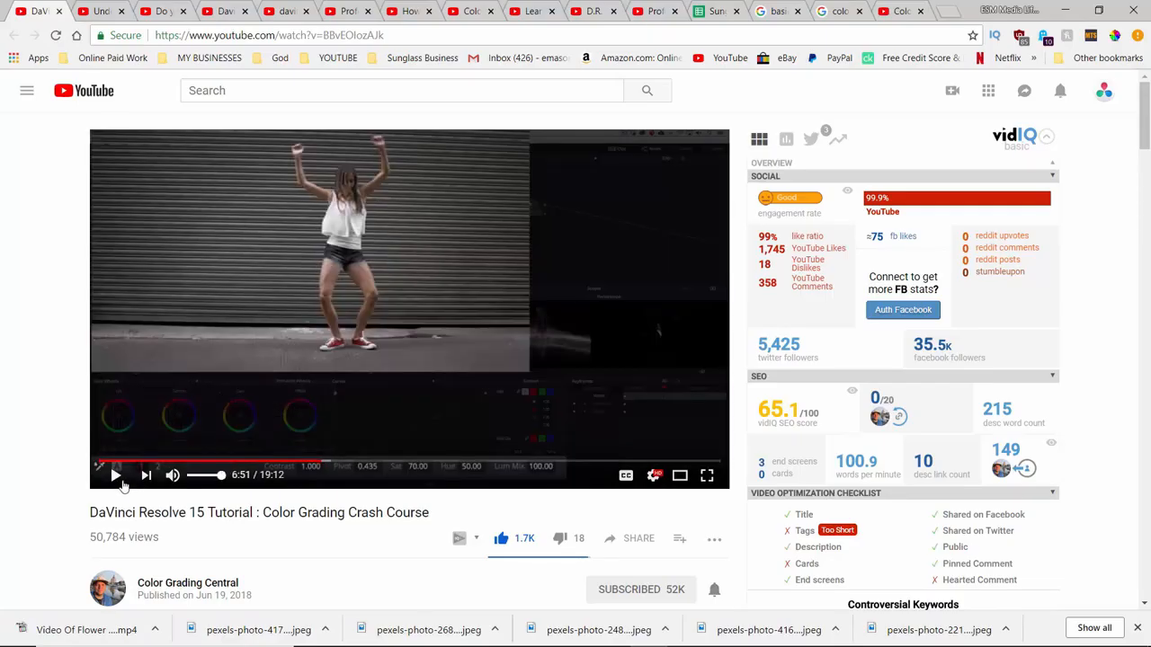
pyautogui.click(126, 483)
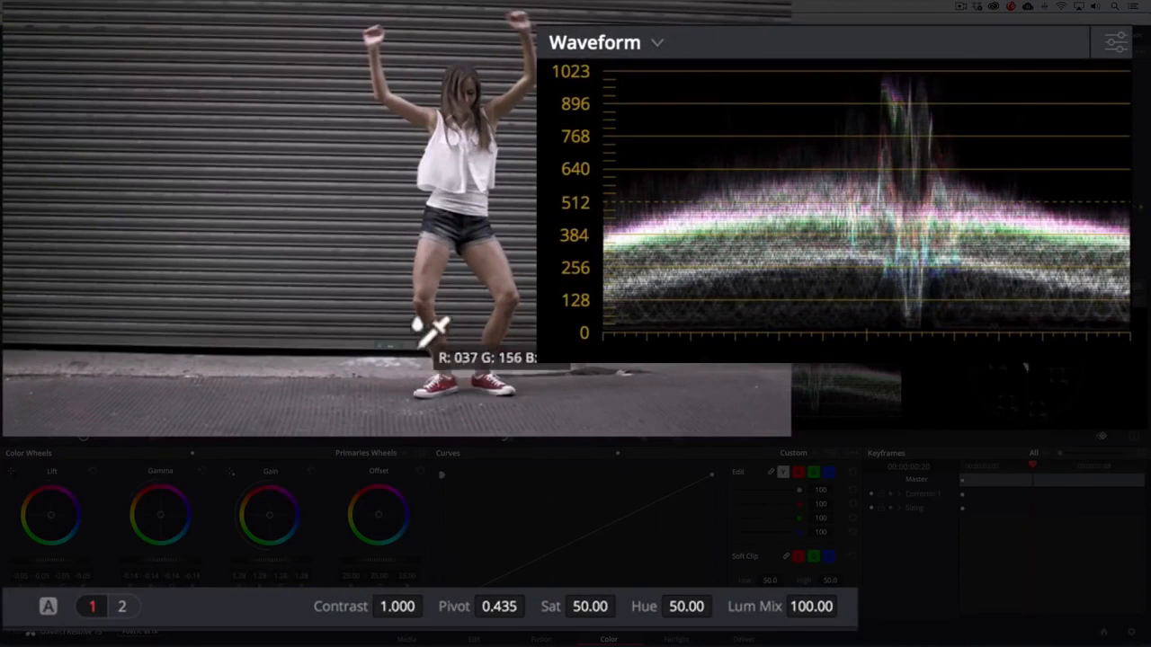
pyautogui.click(461, 151)
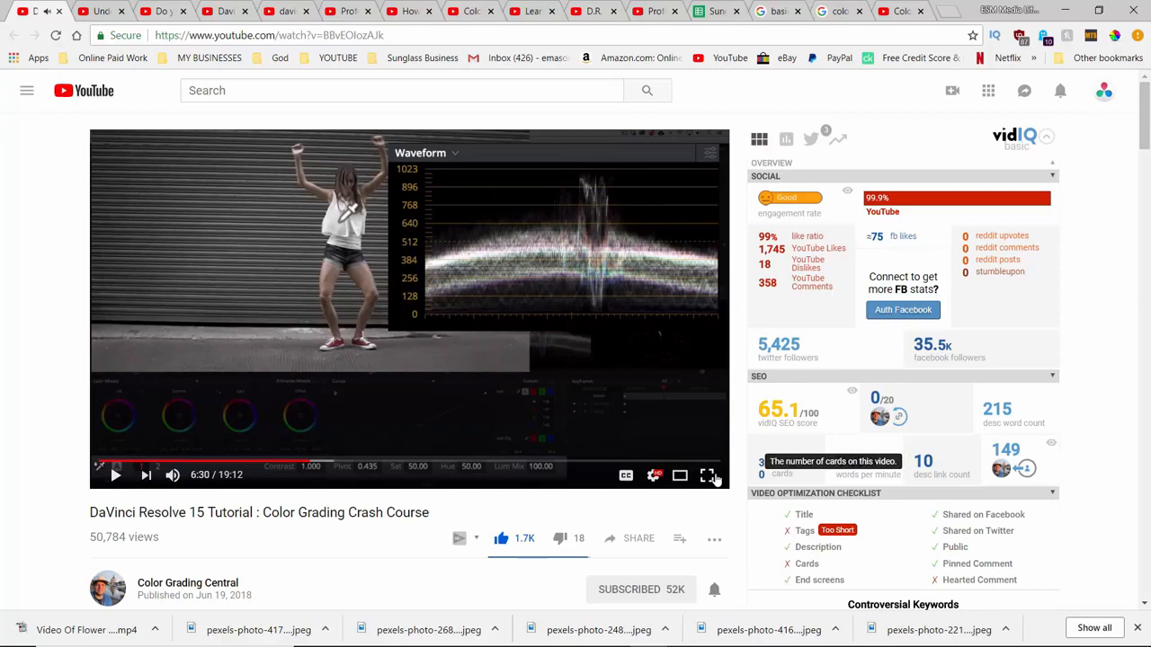
pyautogui.click(714, 478)
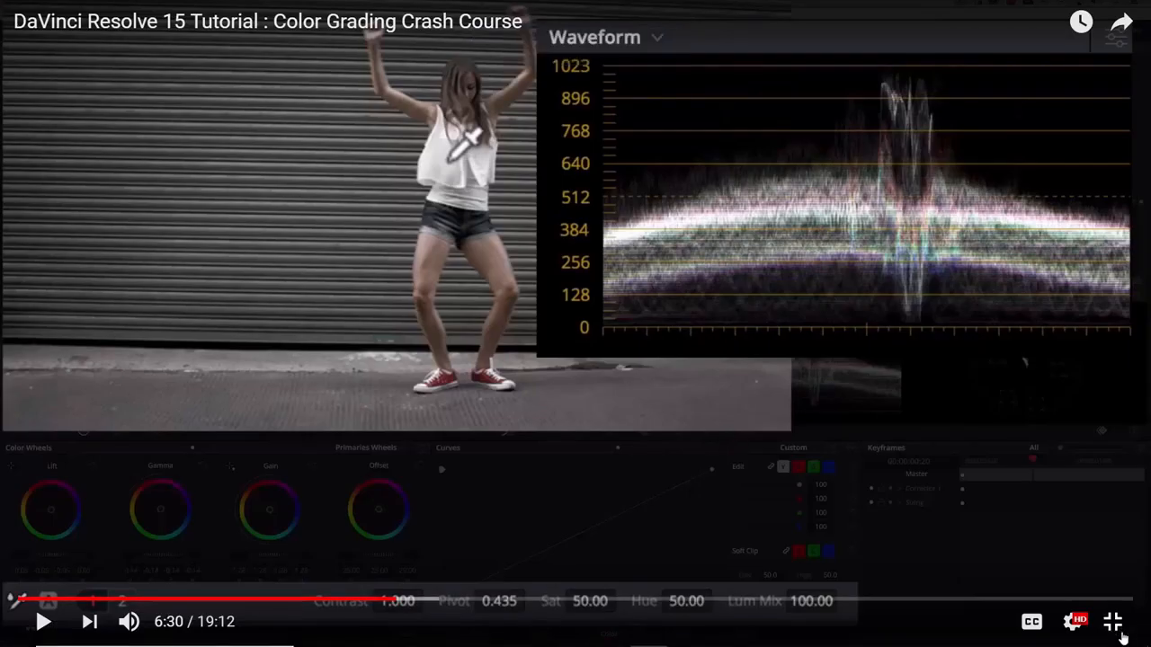
pyautogui.click(1113, 626)
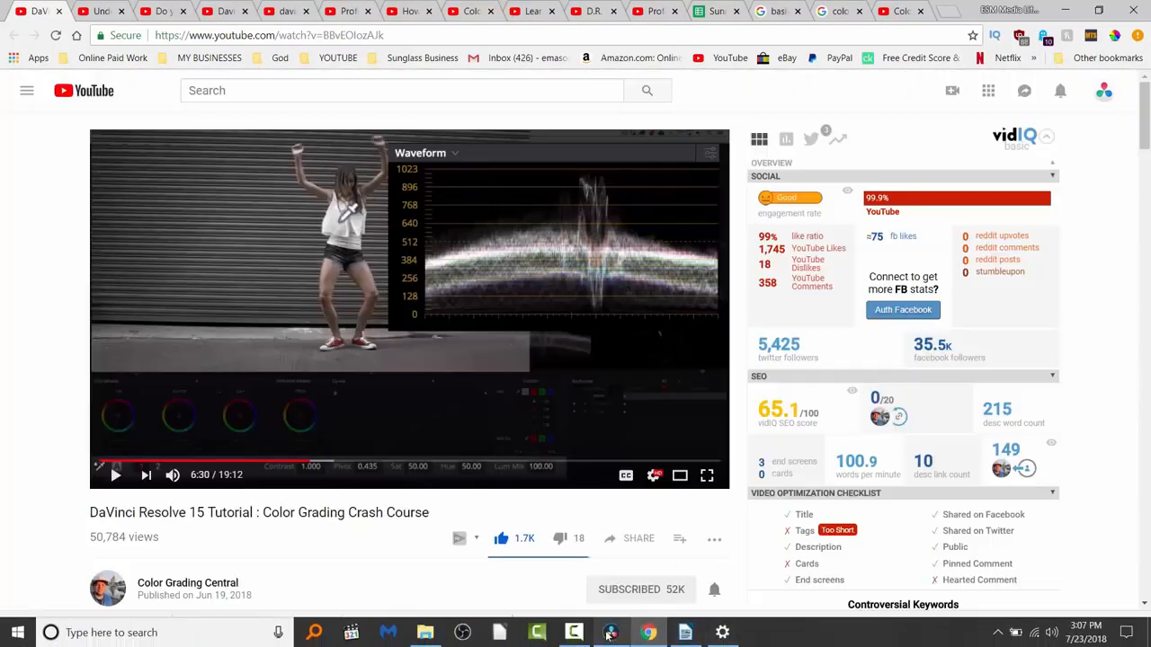
# Switch to DaVinci Resolve and white-balance the rose clip by sampling the white spot beside the lower petal.
pyautogui.click(611, 632)
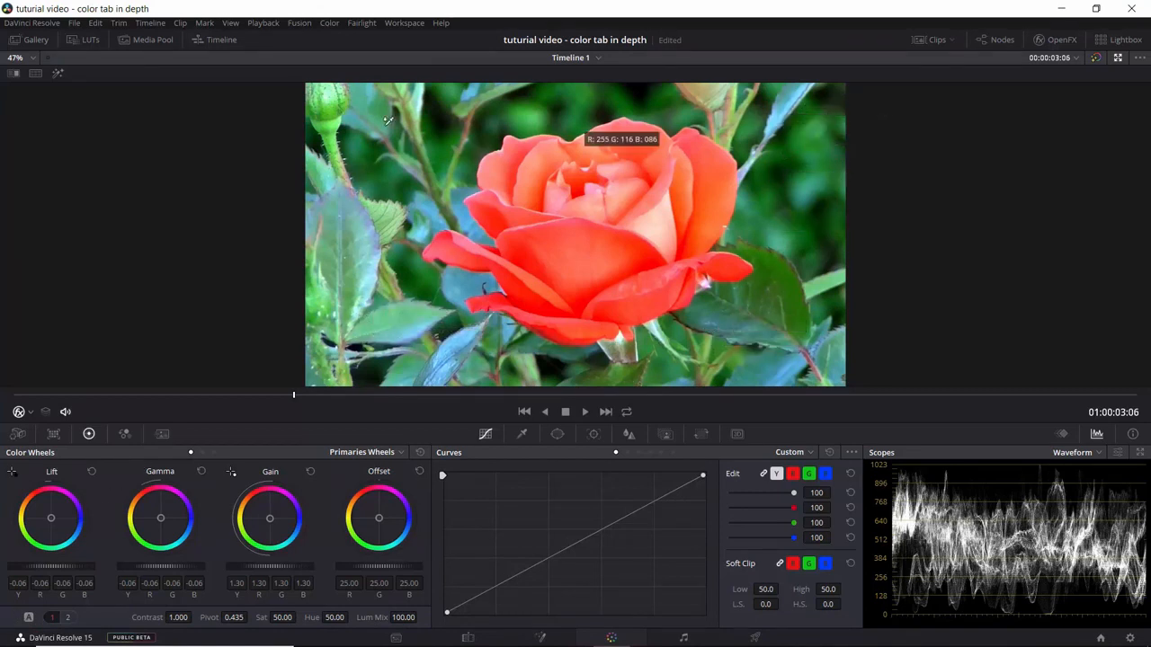
pyautogui.click(705, 281)
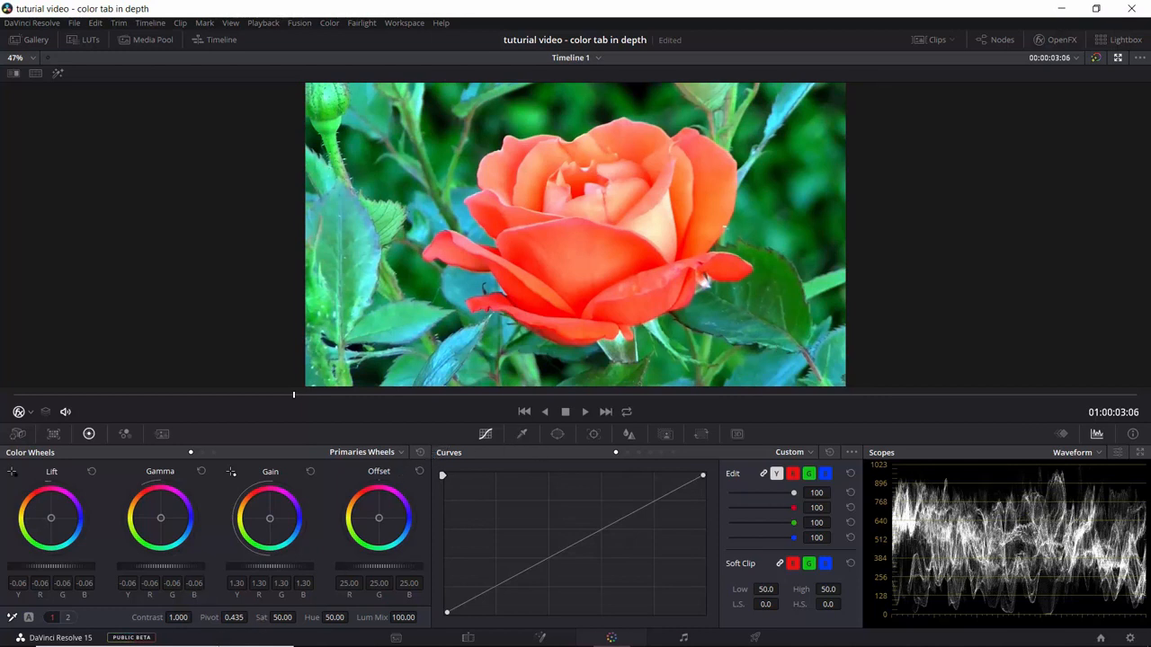
# Switch to the tutorial video, check the dancer clip's Temp and Tint values, and raise its saturation to 70.
pyautogui.moveTo(425, 645)
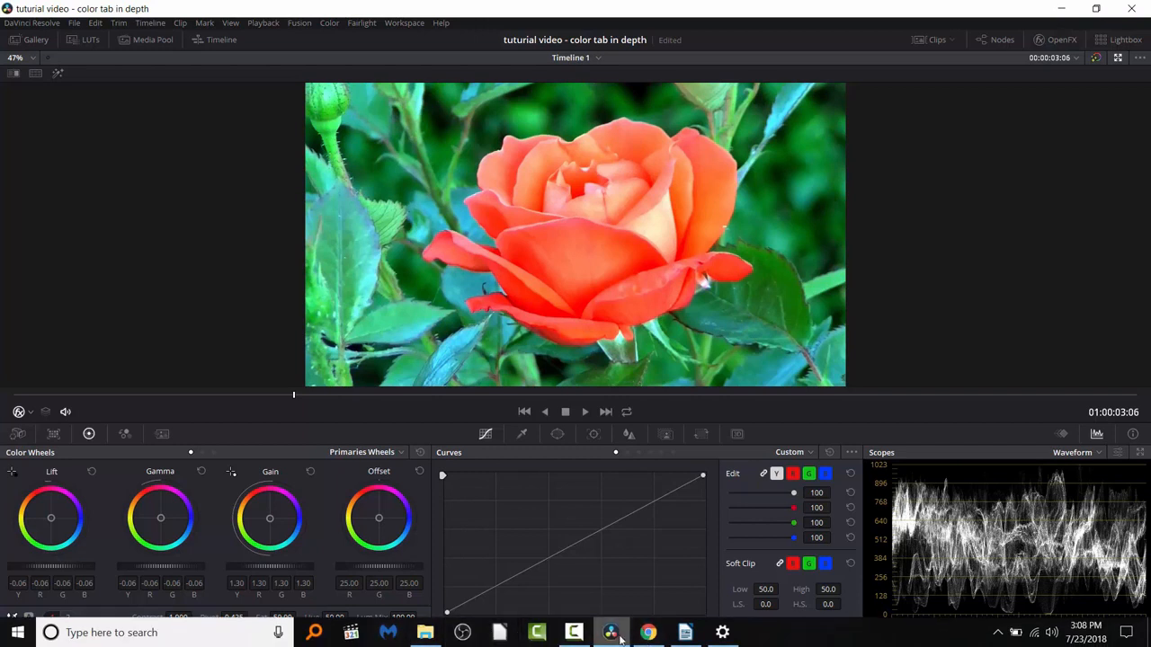
pyautogui.moveTo(614, 635)
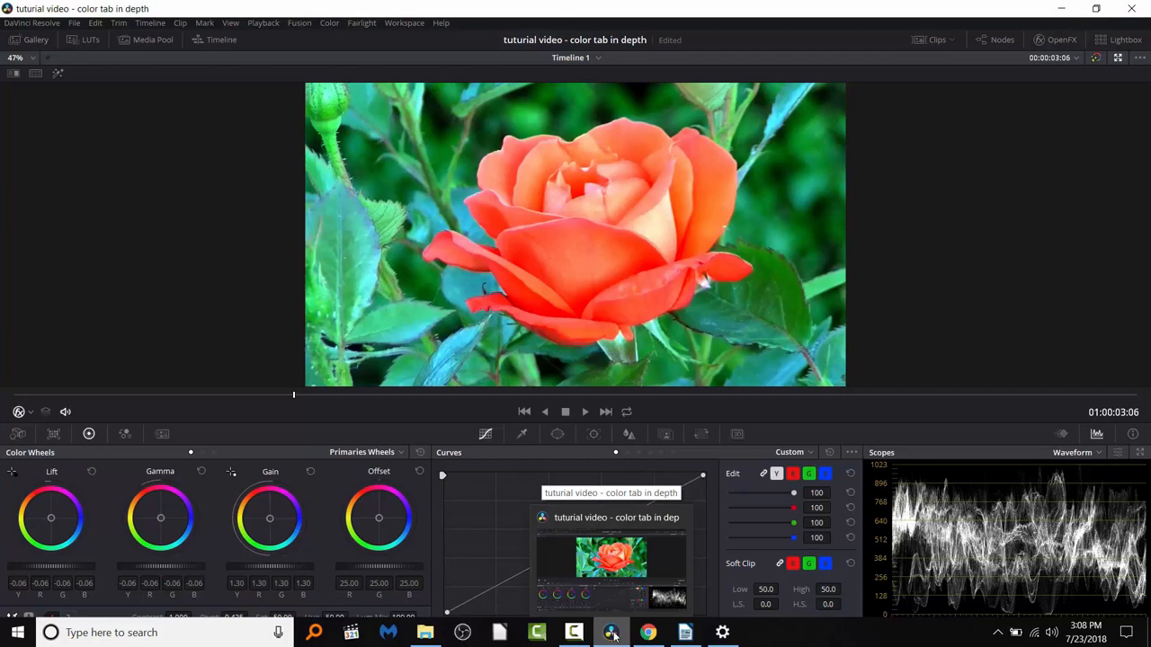
pyautogui.click(647, 632)
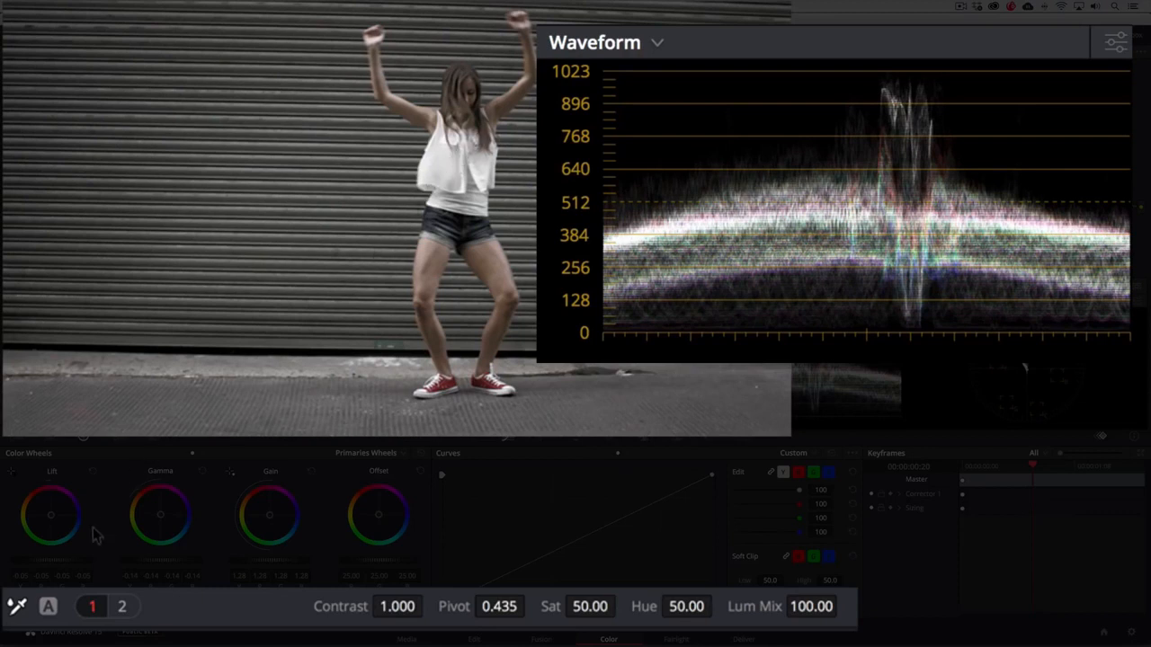
pyautogui.click(124, 607)
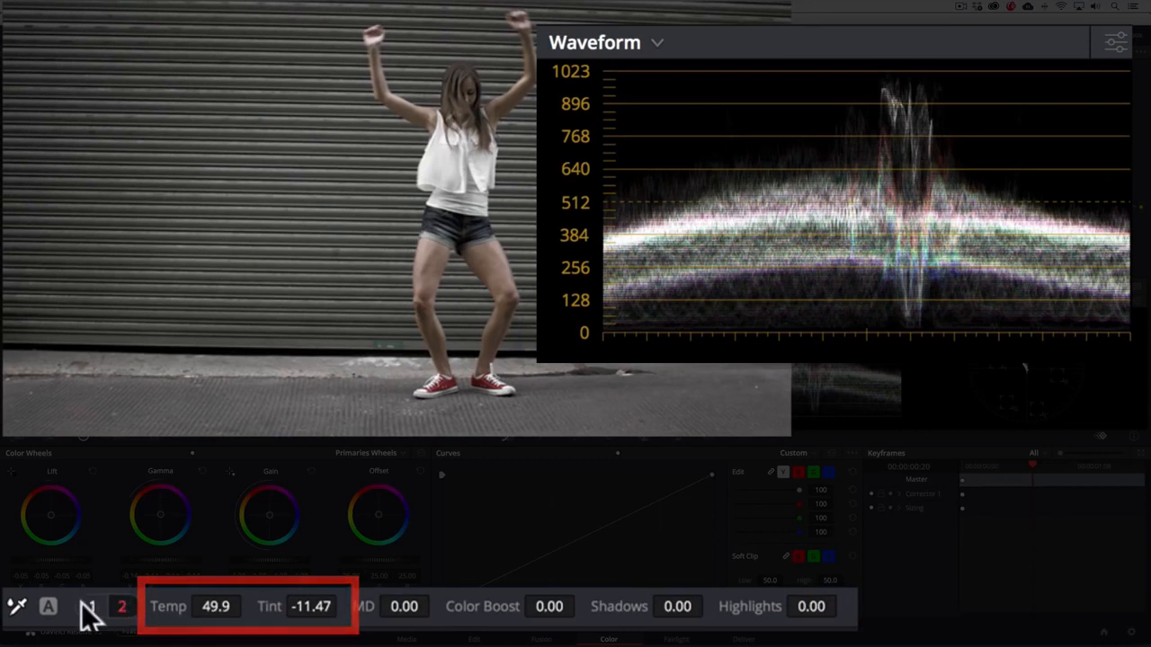
pyautogui.click(88, 607)
pyautogui.moveTo(580, 607)
pyautogui.mouseDown()
pyautogui.moveTo(624, 605)
pyautogui.moveTo(576, 609)
pyautogui.mouseUp()
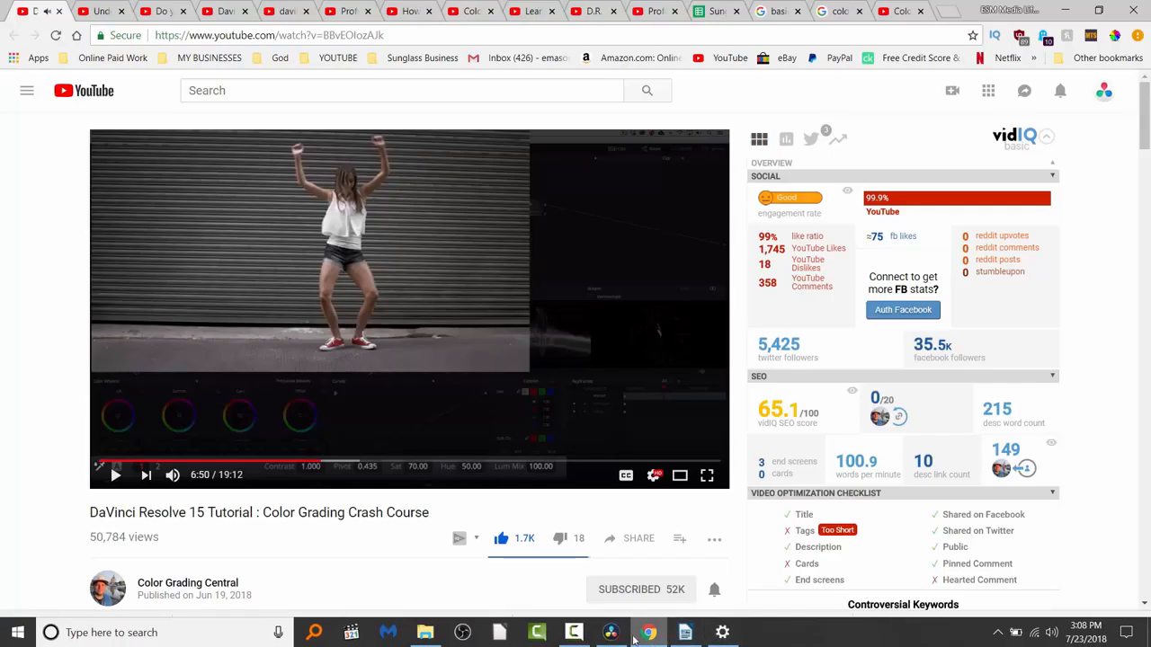
# Switch to DaVinci Resolve and raise the rose clip's saturation to 63.60.
pyautogui.click(611, 632)
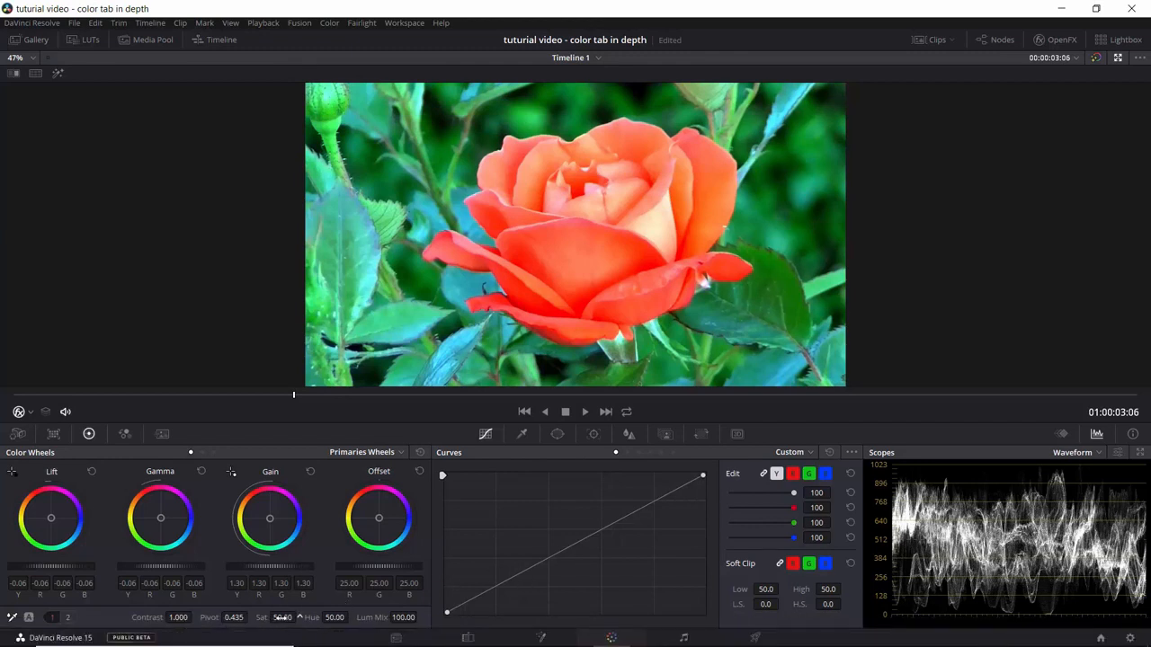
pyautogui.moveTo(282, 618); pyautogui.dragTo(315, 596)
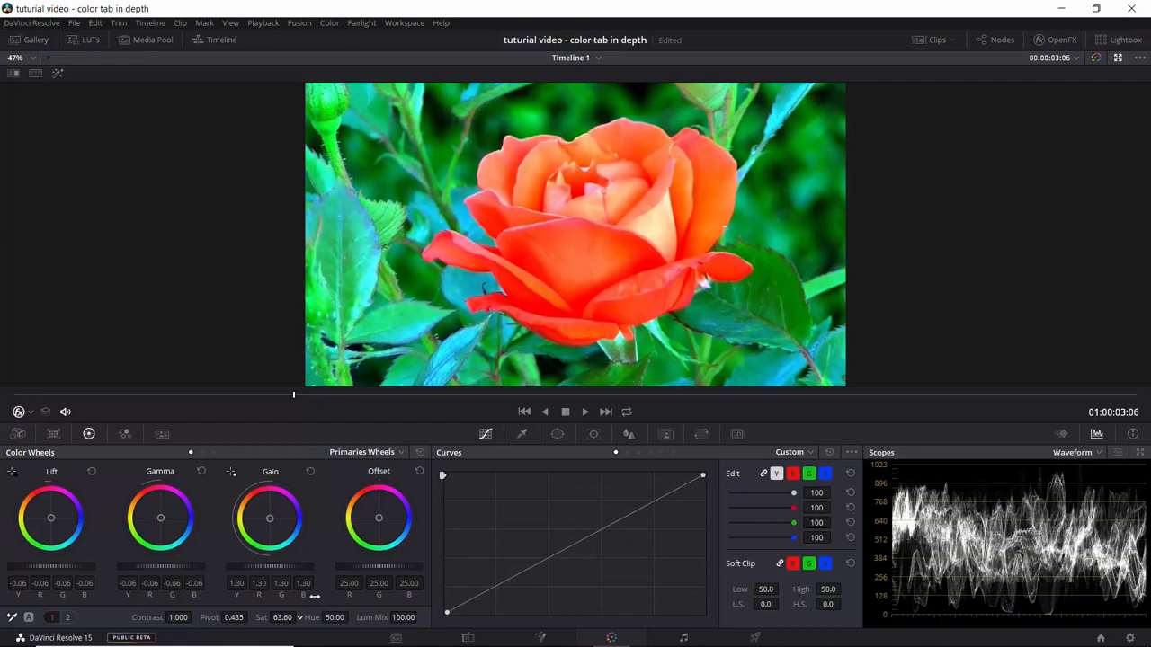
# Test cooler and warmer Temp values on the rose clip, including -903.2 and 140, and reset Temp to its default.
pyautogui.click(67, 617)
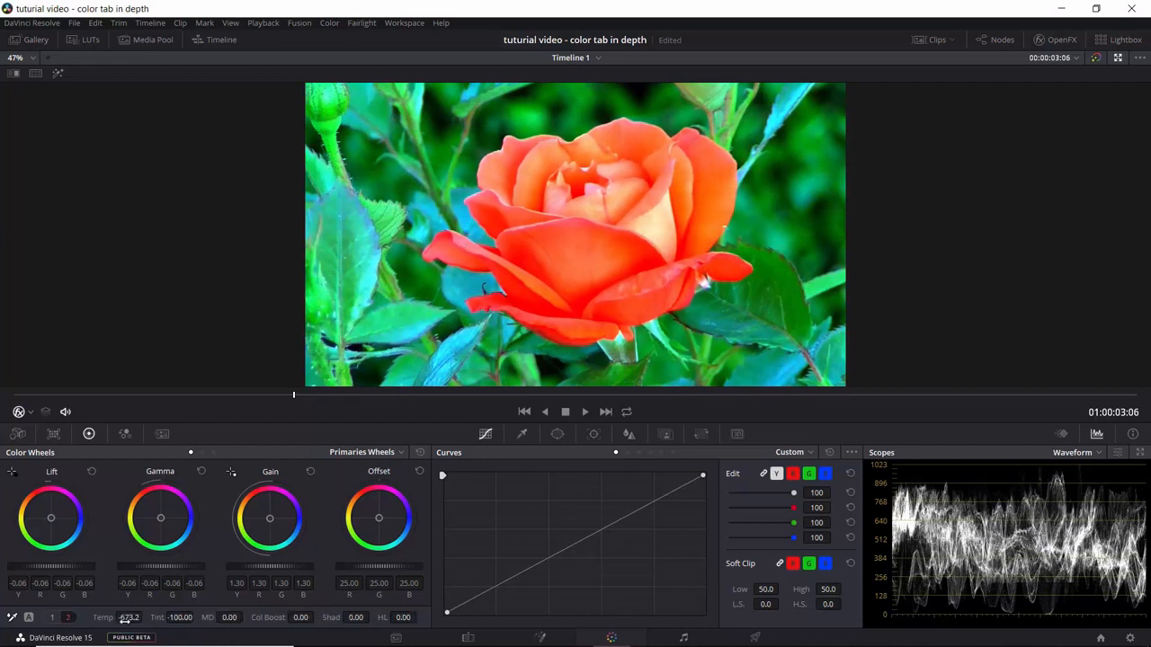
pyautogui.moveTo(125, 620)
pyautogui.mouseDown()
pyautogui.moveTo(48, 624)
pyautogui.moveTo(115, 613)
pyautogui.mouseUp()
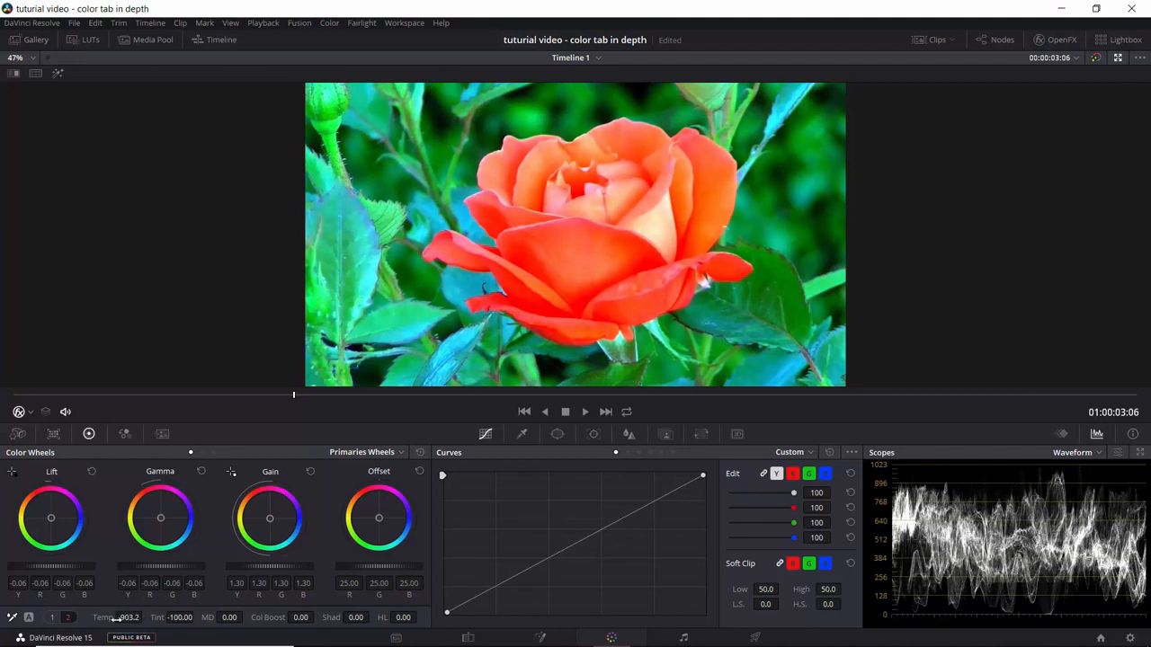
pyautogui.doubleClick(99, 618)
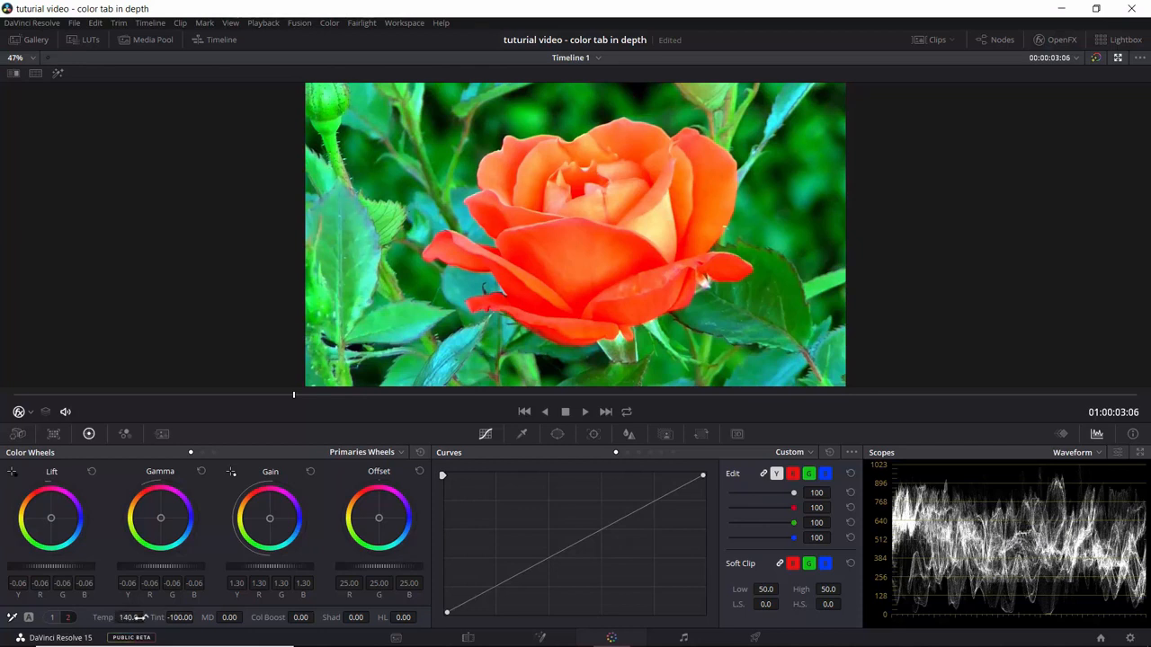
pyautogui.moveTo(139, 617)
pyautogui.mouseDown()
pyautogui.moveTo(176, 600)
pyautogui.moveTo(146, 620)
pyautogui.mouseUp()
pyautogui.doubleClick(110, 618)
# Set the rose clip's saturation to 42.80.
pyautogui.click(52, 618)
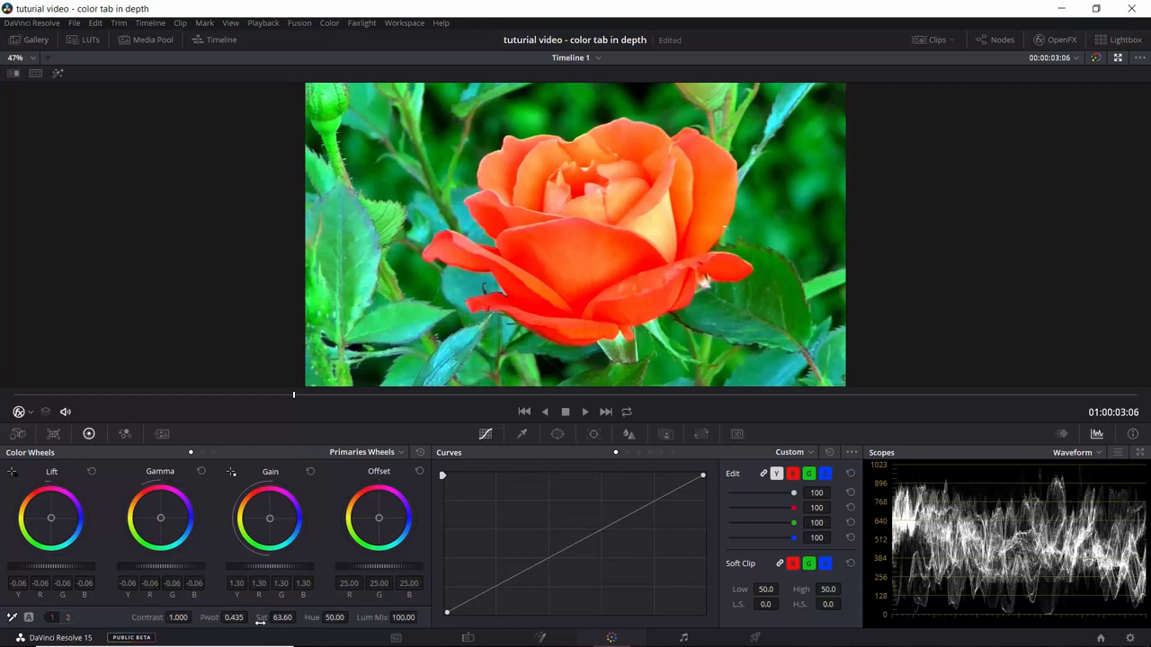
pyautogui.moveTo(283, 618); pyautogui.dragTo(676, 300)
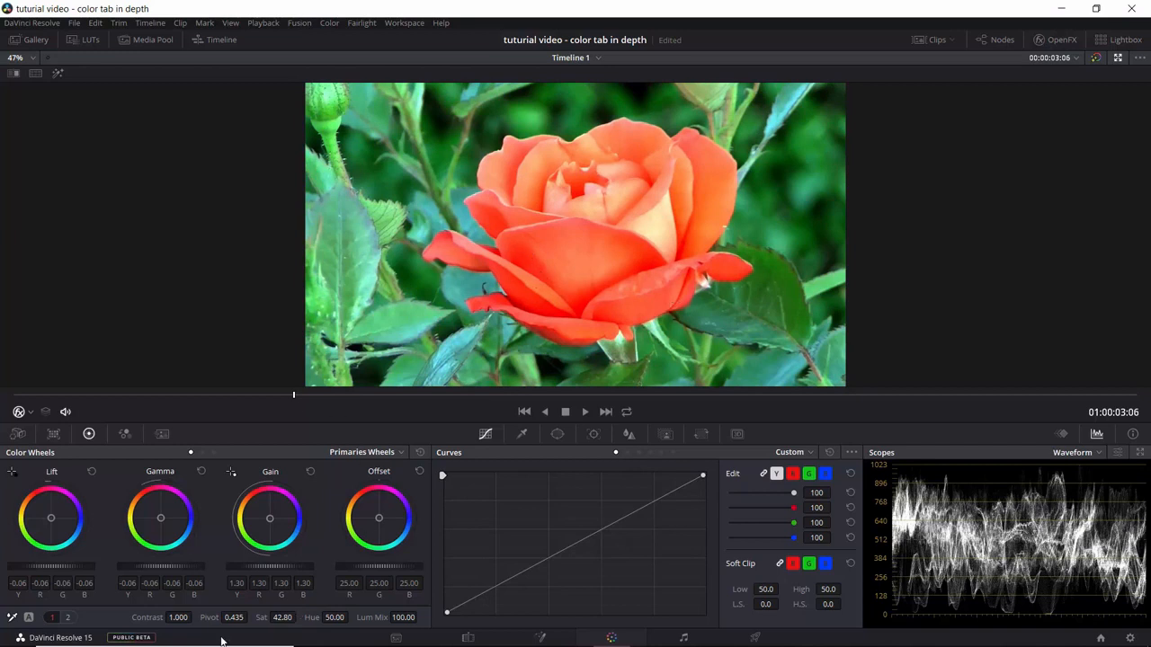
# Switch to the LibreOffice Writer question list, highlight "What are nodes and how are they used?" and minimize the document.
pyautogui.moveTo(221, 642)
pyautogui.click(648, 641)
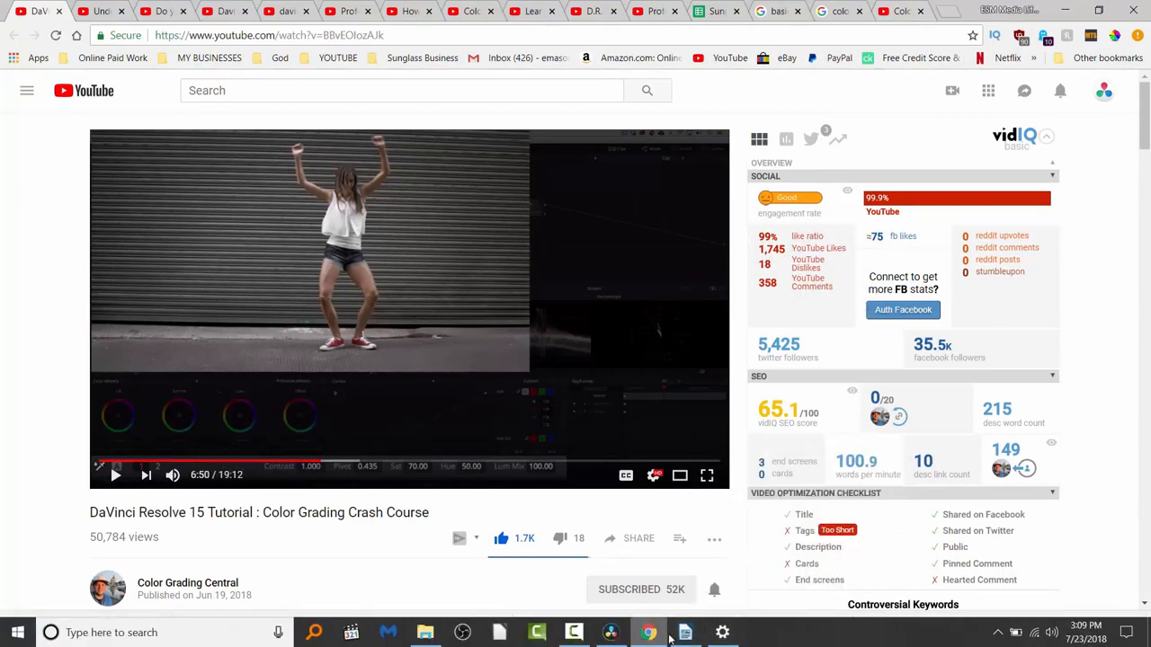
pyautogui.click(685, 633)
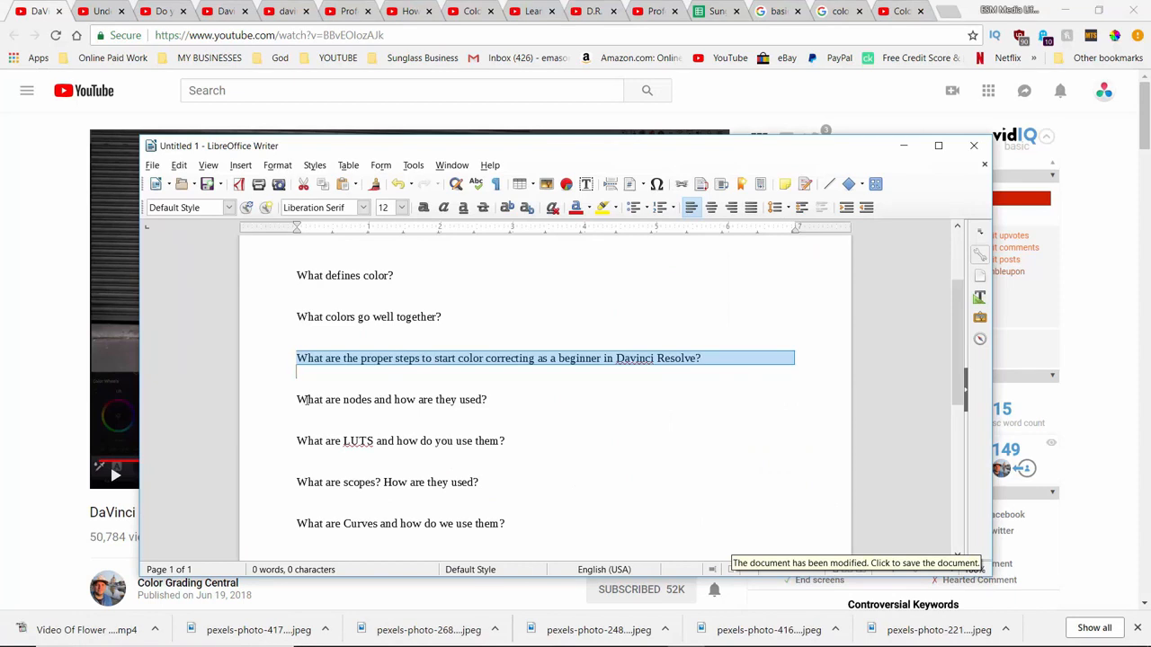
pyautogui.moveTo(297, 399); pyautogui.dragTo(483, 402)
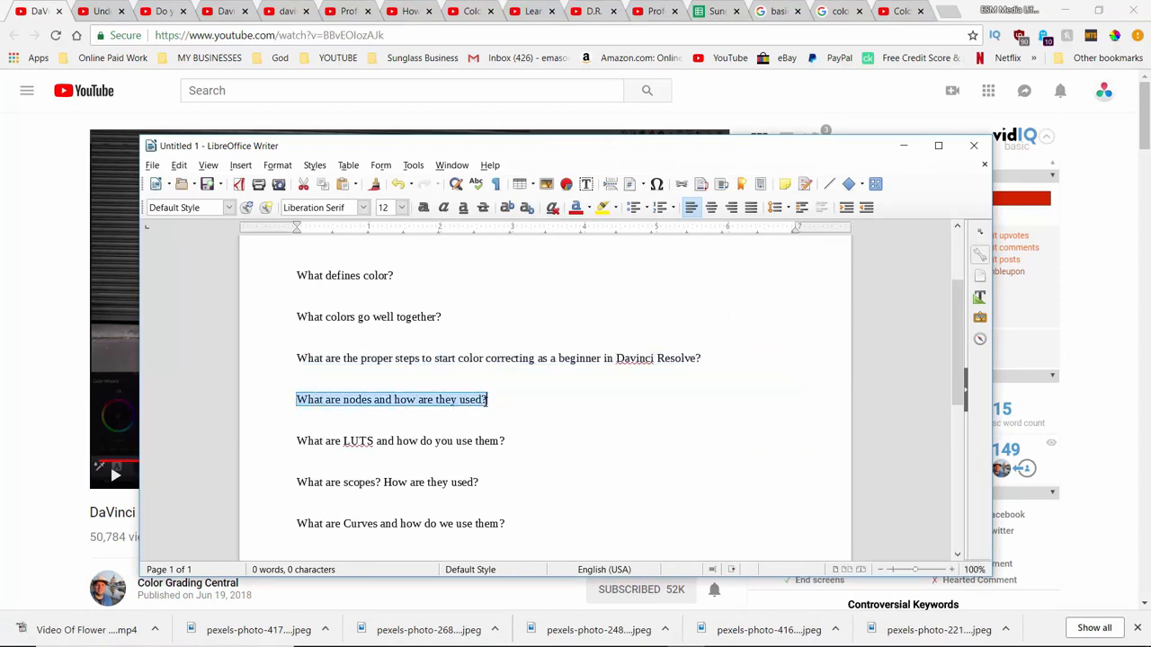
pyautogui.click(905, 147)
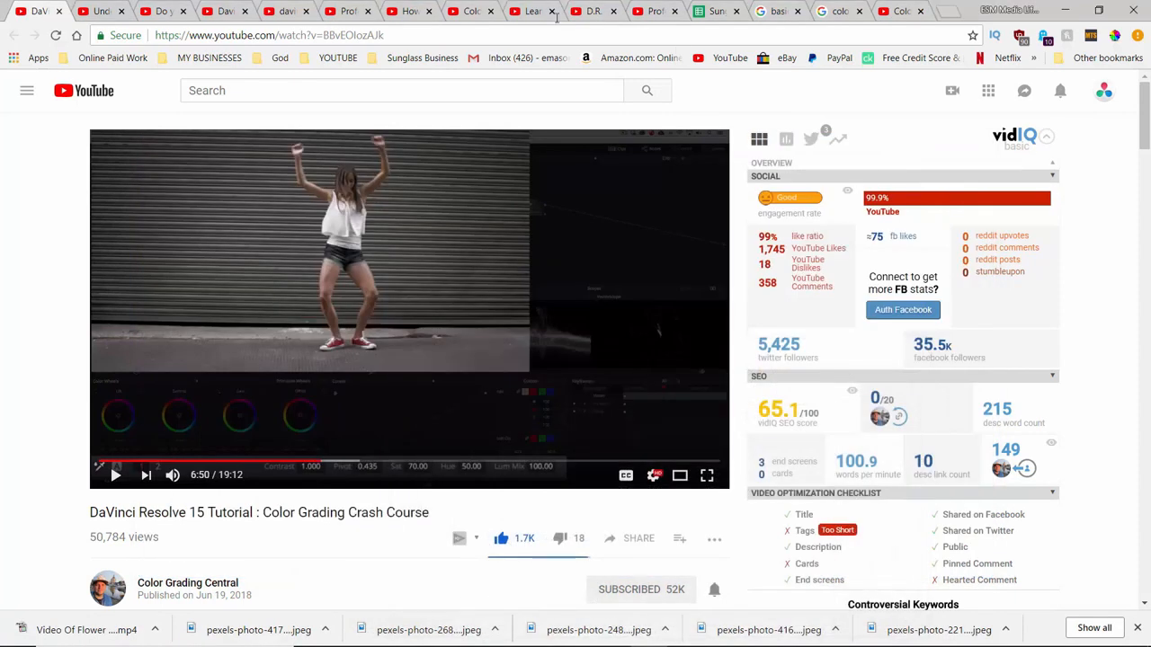
# Find the open YouTube video "davinci resolve The Color Tab" in the browser and view it in full screen.
pyautogui.click(169, 9)
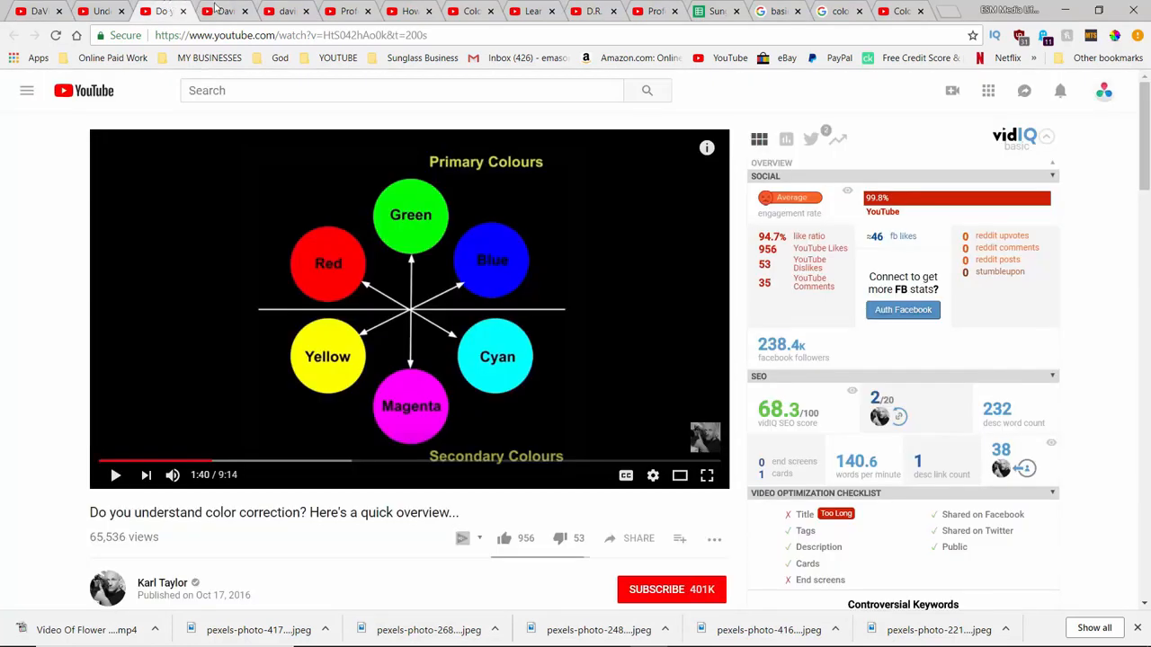
pyautogui.click(217, 9)
pyautogui.click(276, 11)
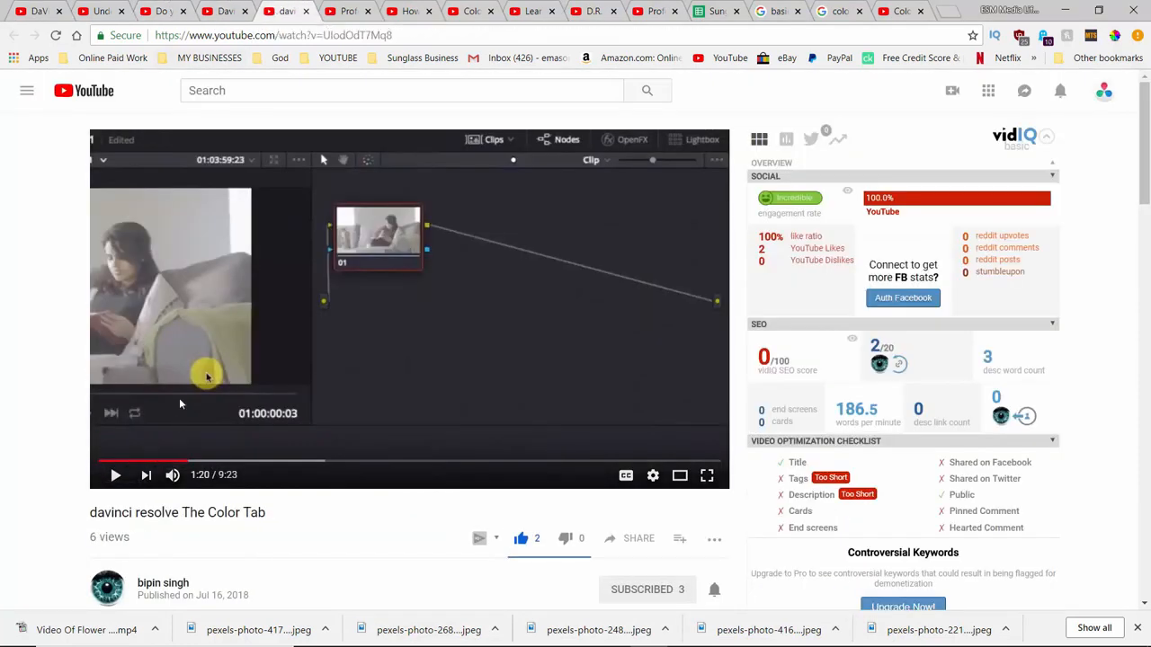
pyautogui.click(706, 476)
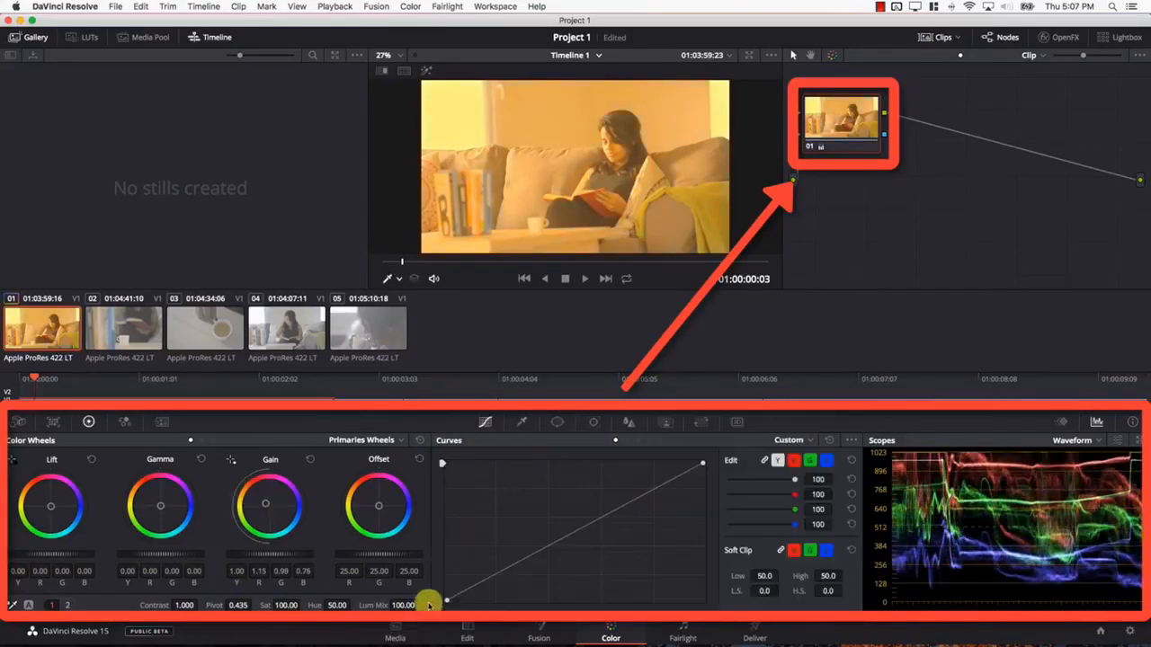
# Pull the middle of node 01's custom curve down to darken the clip, and show the Tracker beside the Color Wheels.
pyautogui.moveTo(563, 537); pyautogui.dragTo(585, 552)
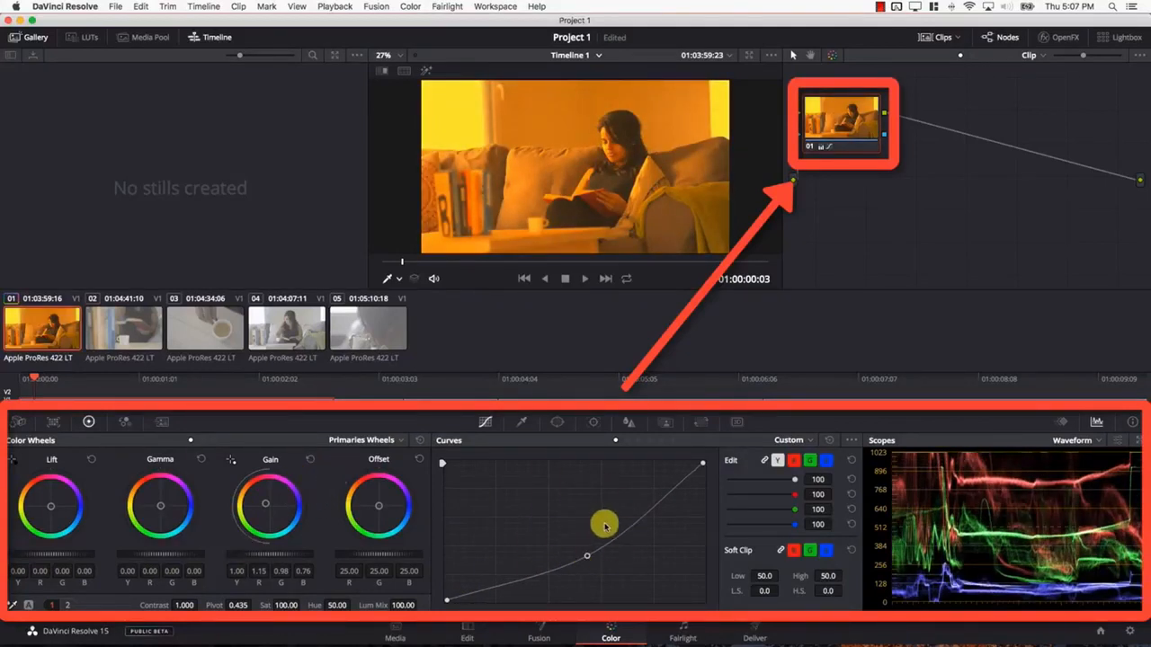
pyautogui.click(528, 425)
pyautogui.click(561, 423)
pyautogui.click(589, 422)
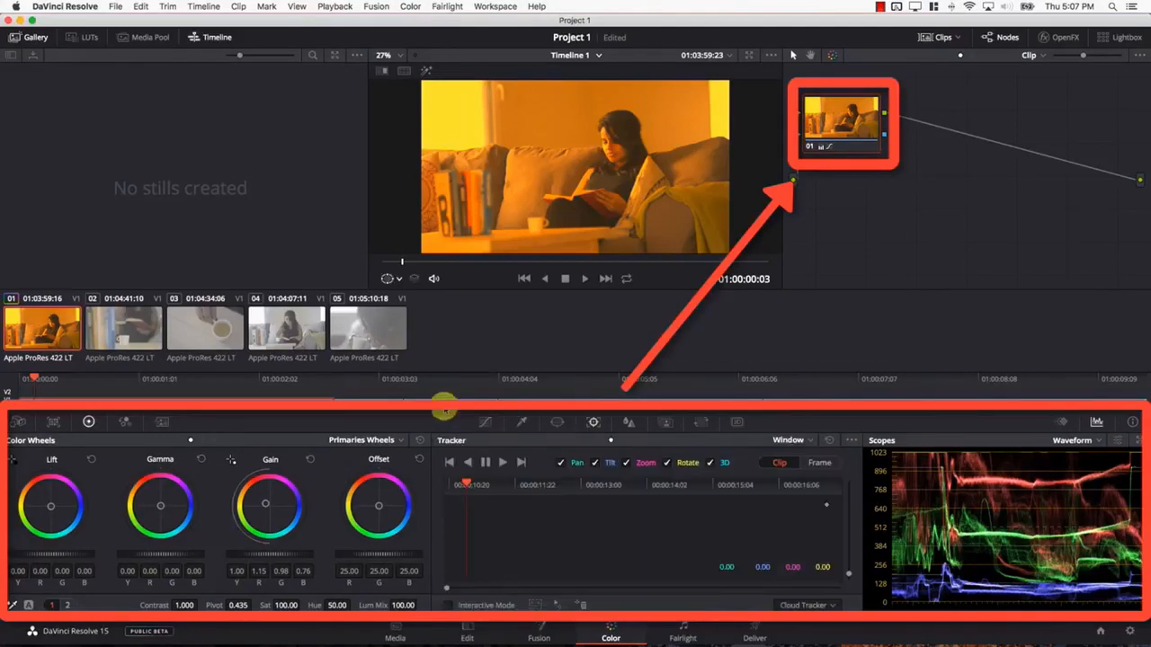
pyautogui.click(125, 421)
pyautogui.click(91, 423)
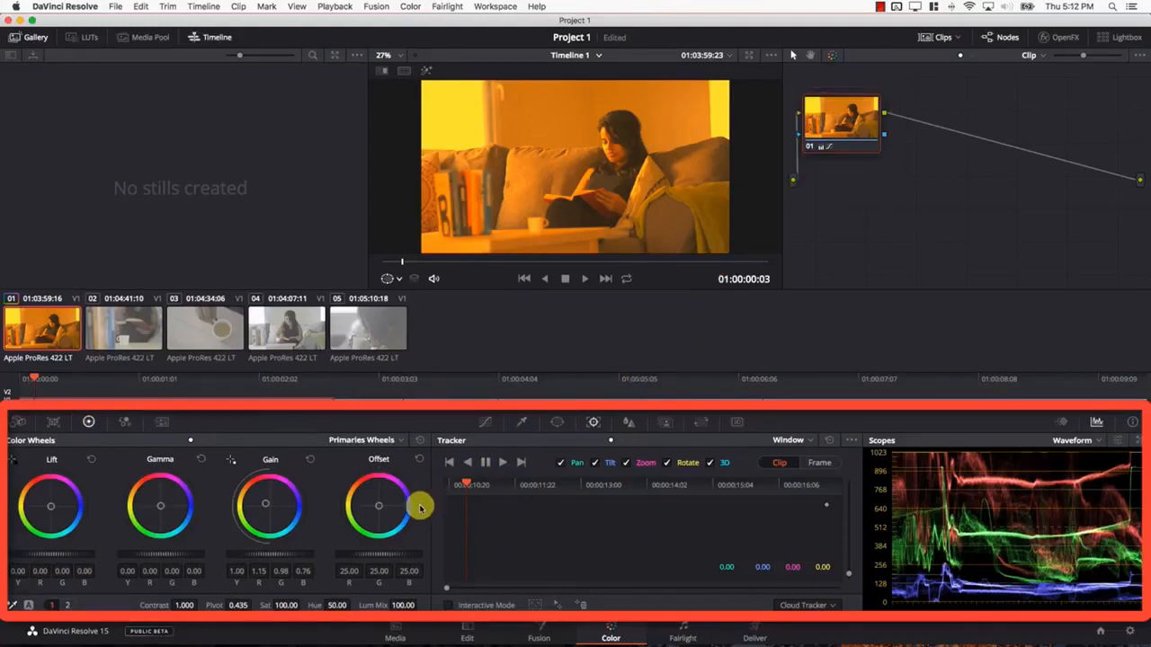
# Add a serial node after node 01 in the node graph.
pyautogui.click(411, 8)
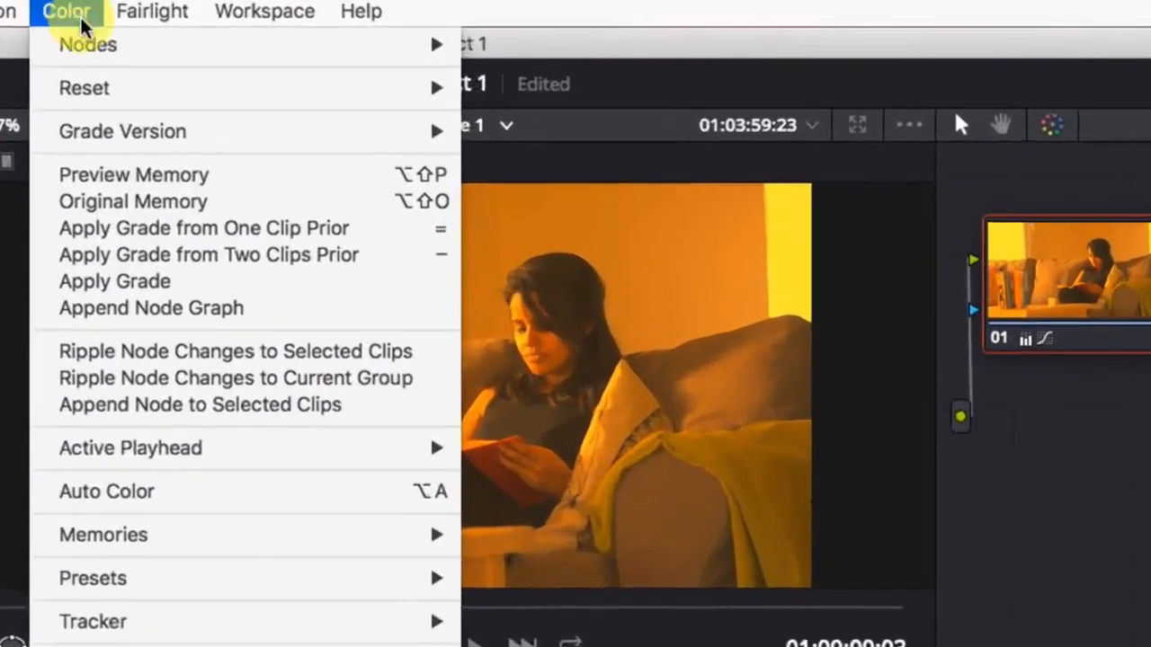
pyautogui.moveTo(72, 44)
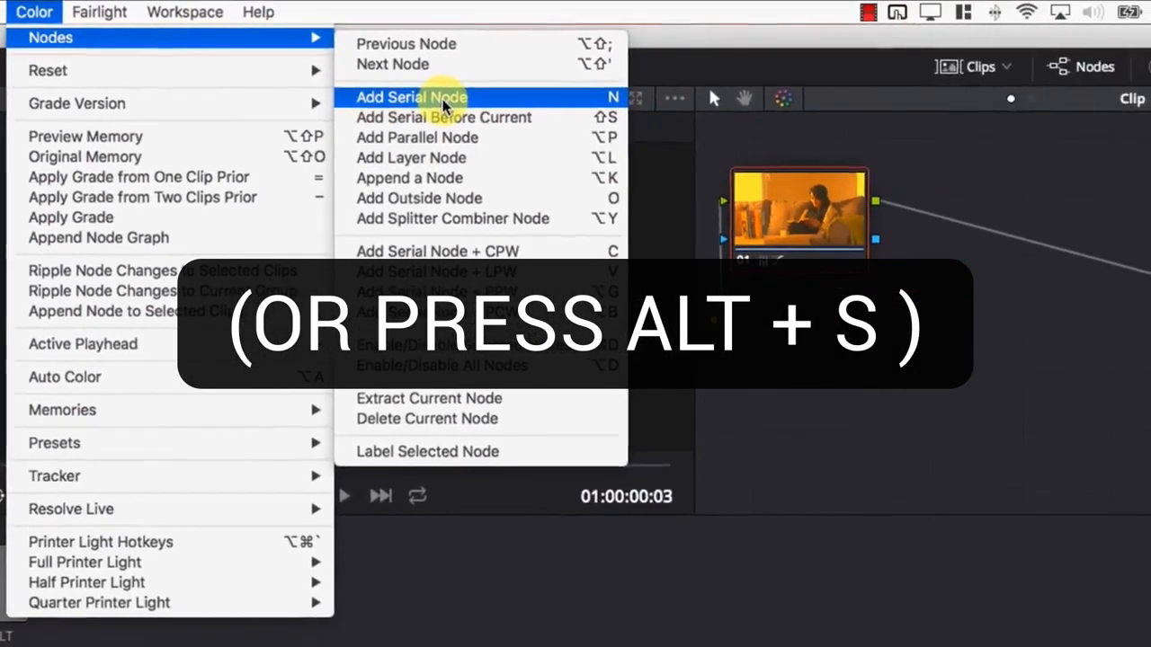
pyautogui.click(442, 99)
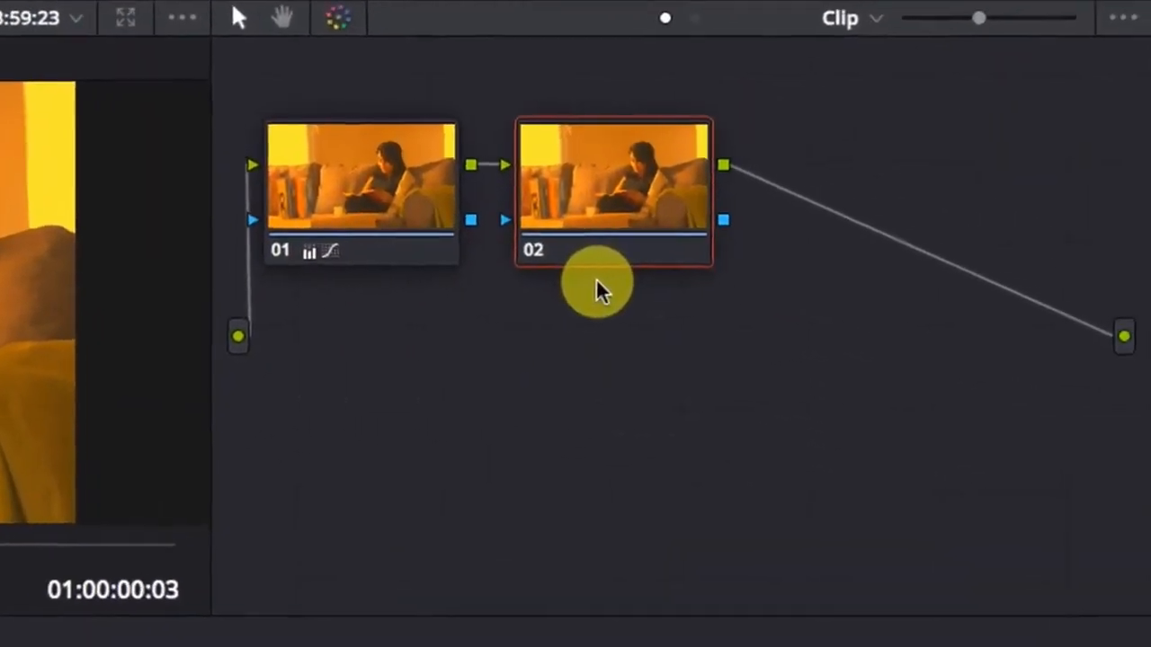
# Move nodes 01 and 02 together away from the source input and trace the image path from source through both nodes to the output.
pyautogui.moveTo(599, 334); pyautogui.dragTo(457, 215)
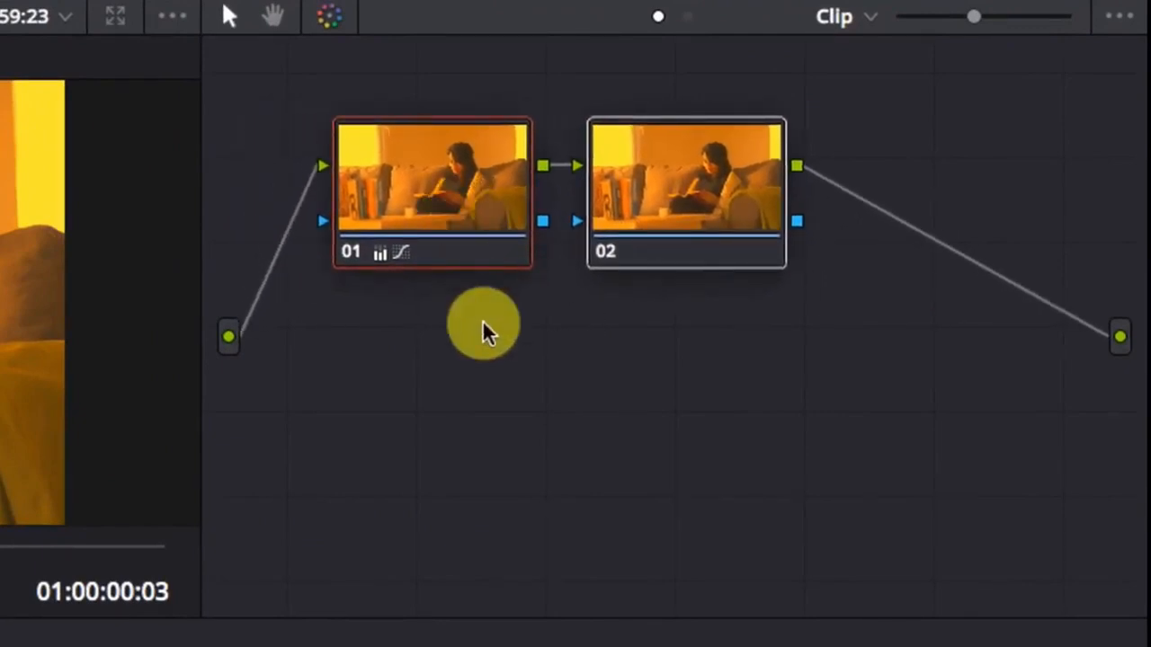
pyautogui.click(228, 336)
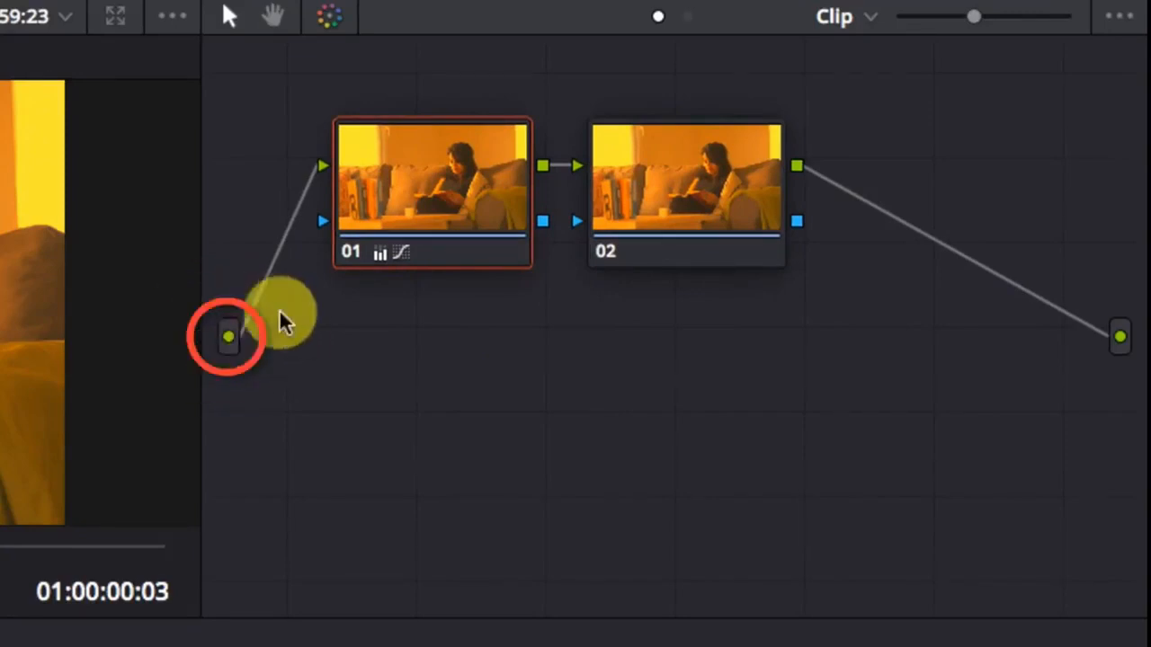
pyautogui.click(1120, 336)
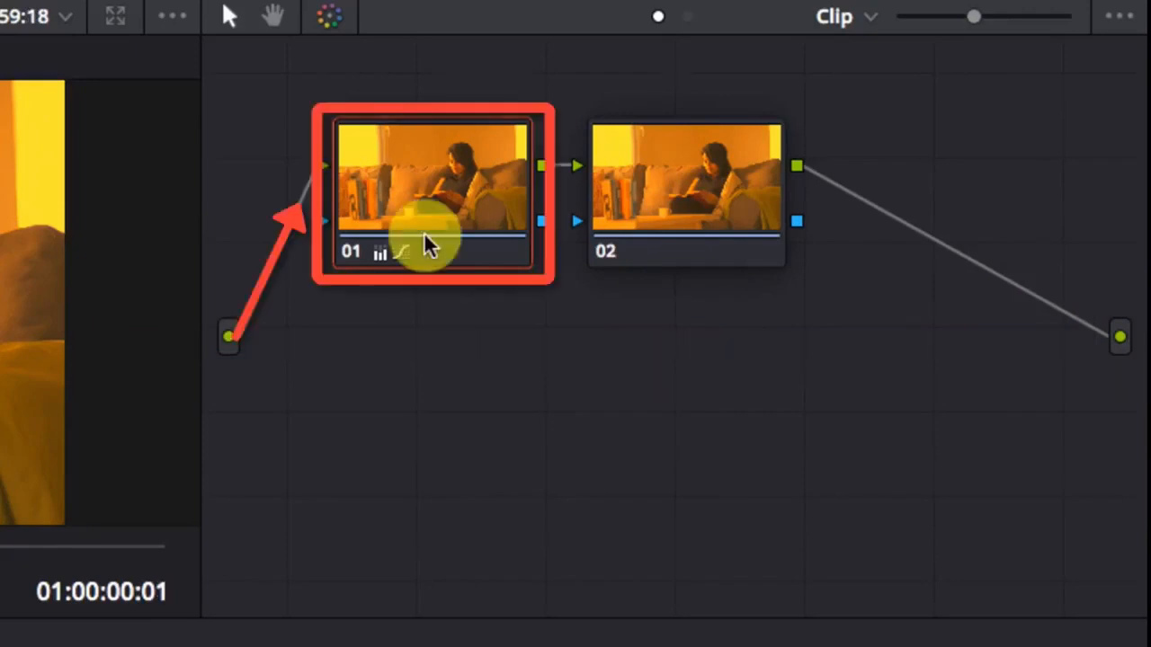
pyautogui.moveTo(458, 206)
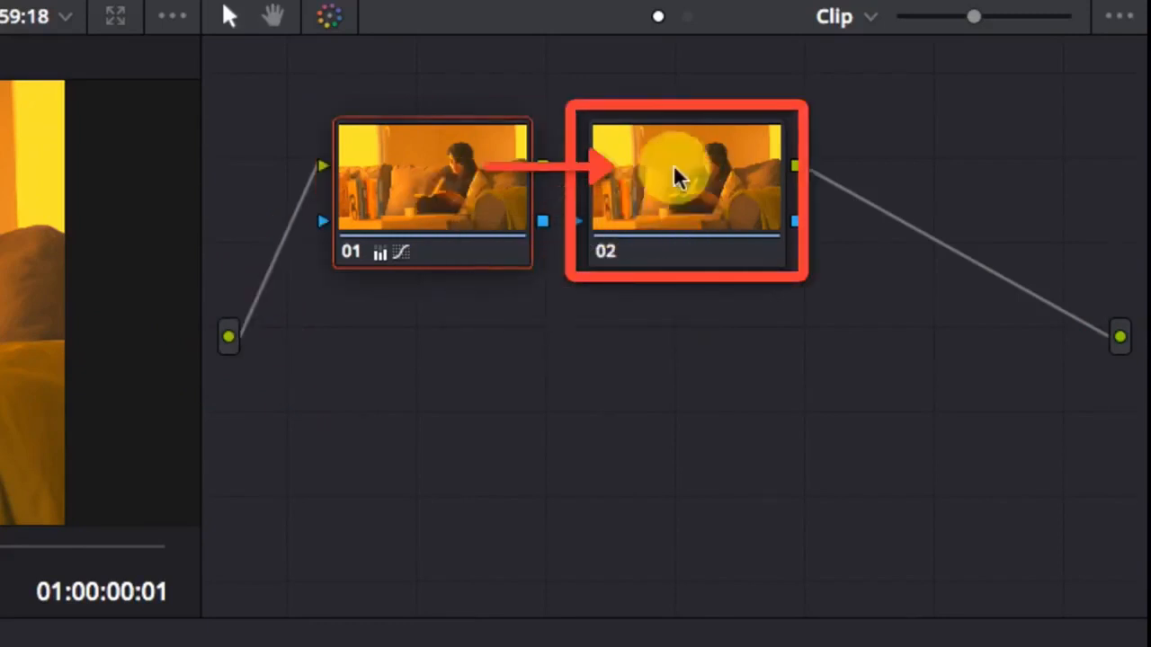
pyautogui.moveTo(711, 216)
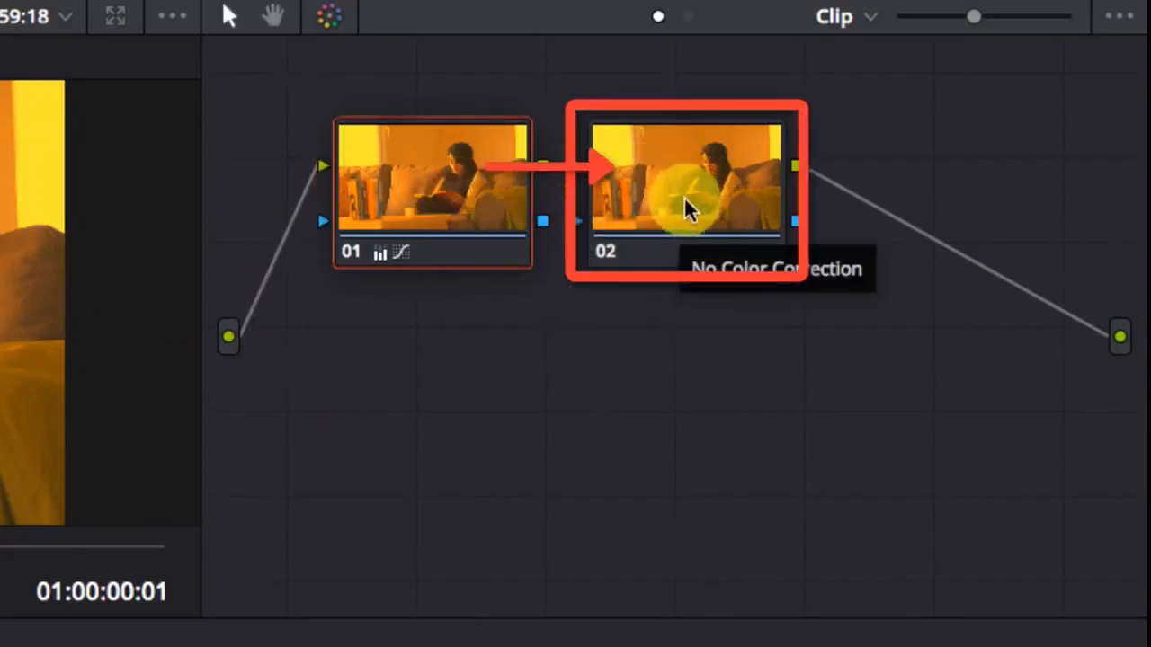
pyautogui.moveTo(490, 191)
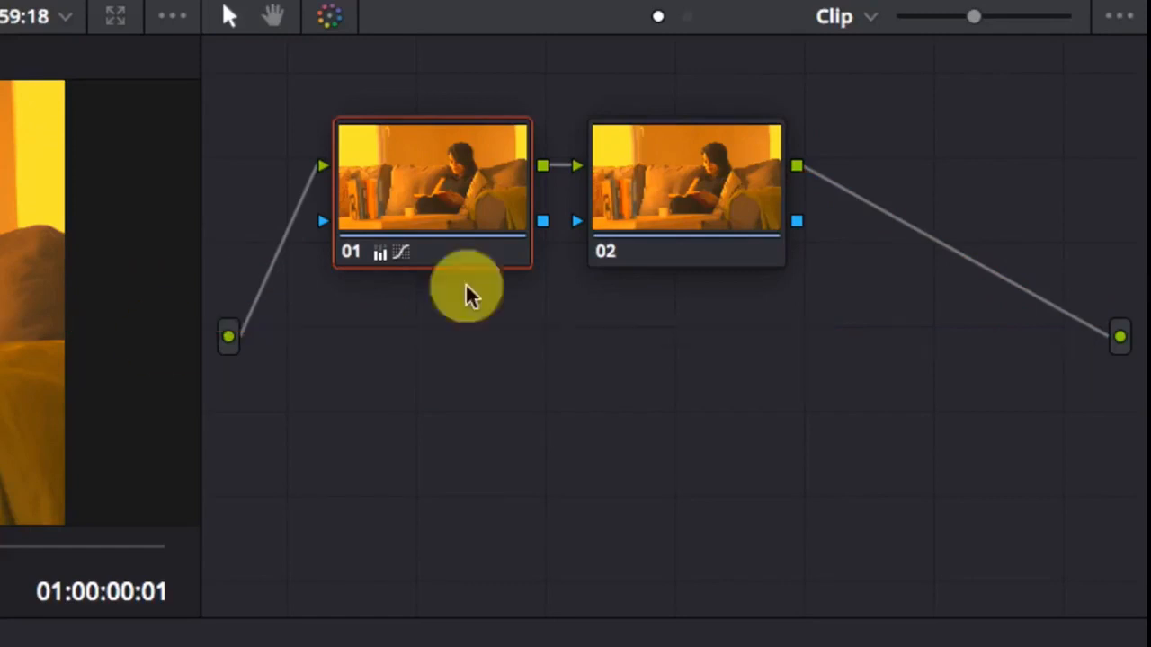
# Turn the clip black and white in node 02 by setting its saturation to 0.00.
pyautogui.click(691, 220)
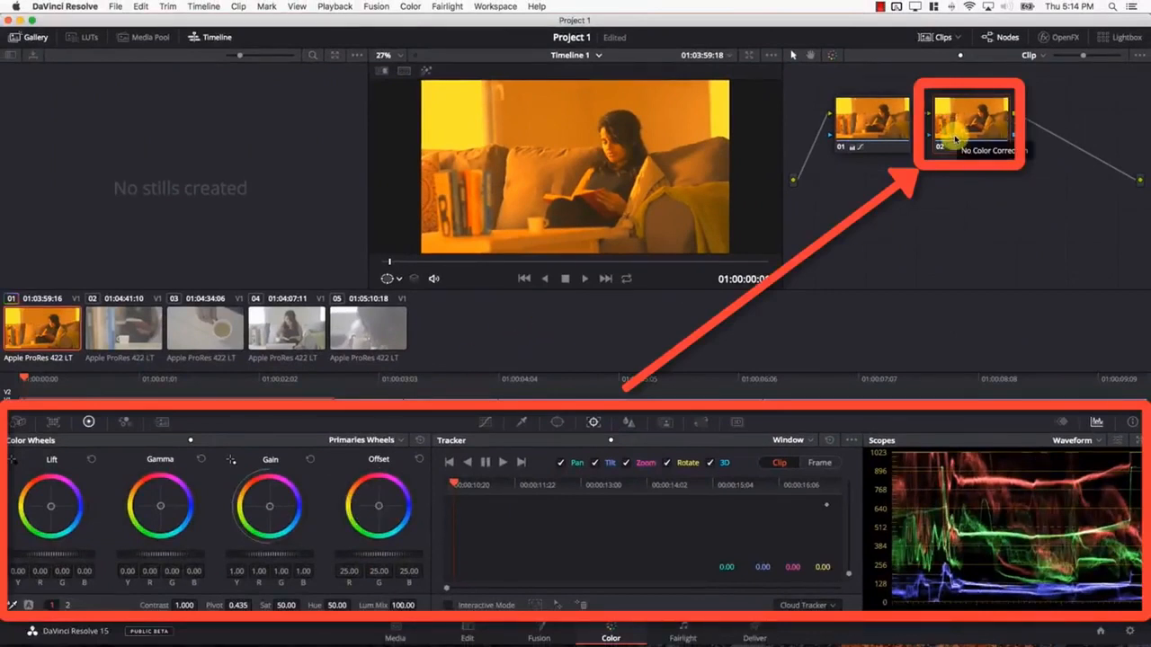
pyautogui.click(968, 141)
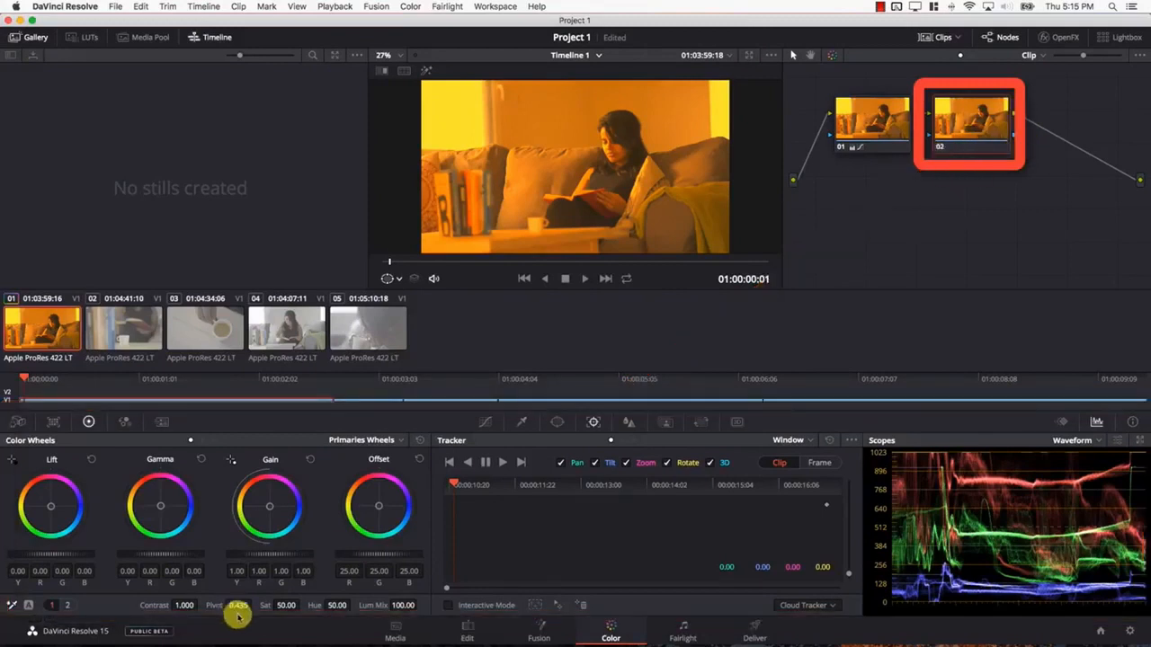
pyautogui.moveTo(285, 605); pyautogui.dragTo(36, 606)
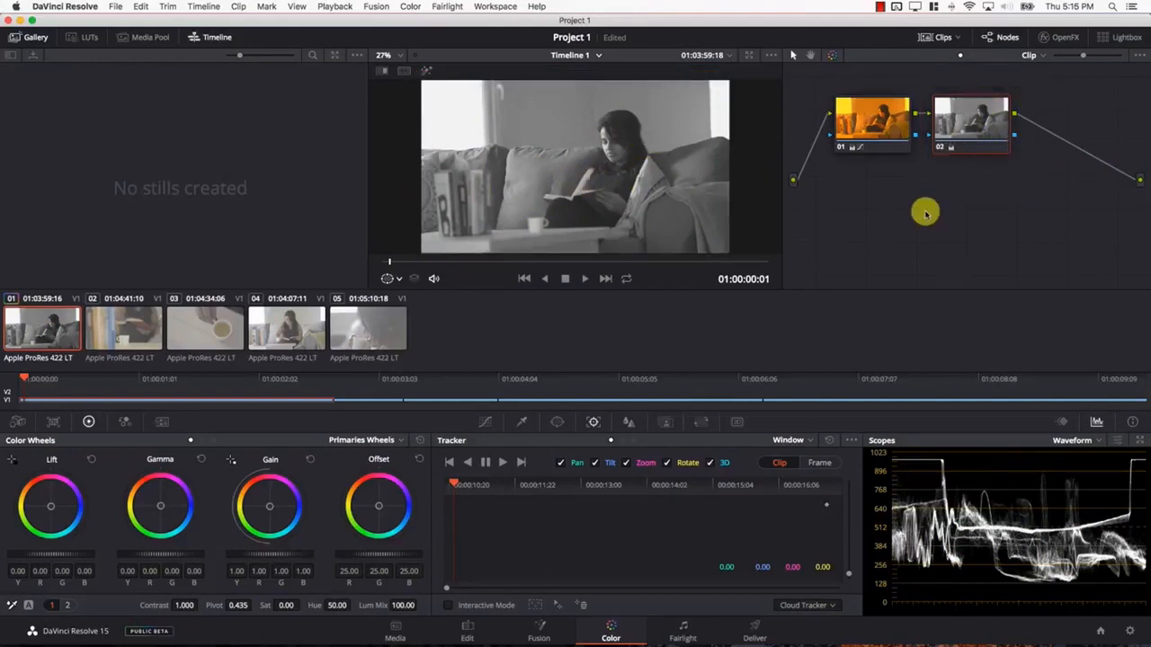
# Add a serial node after node 02 and grade it with contrast 1.314 and a warm sepia Offset tint.
pyautogui.click(411, 8)
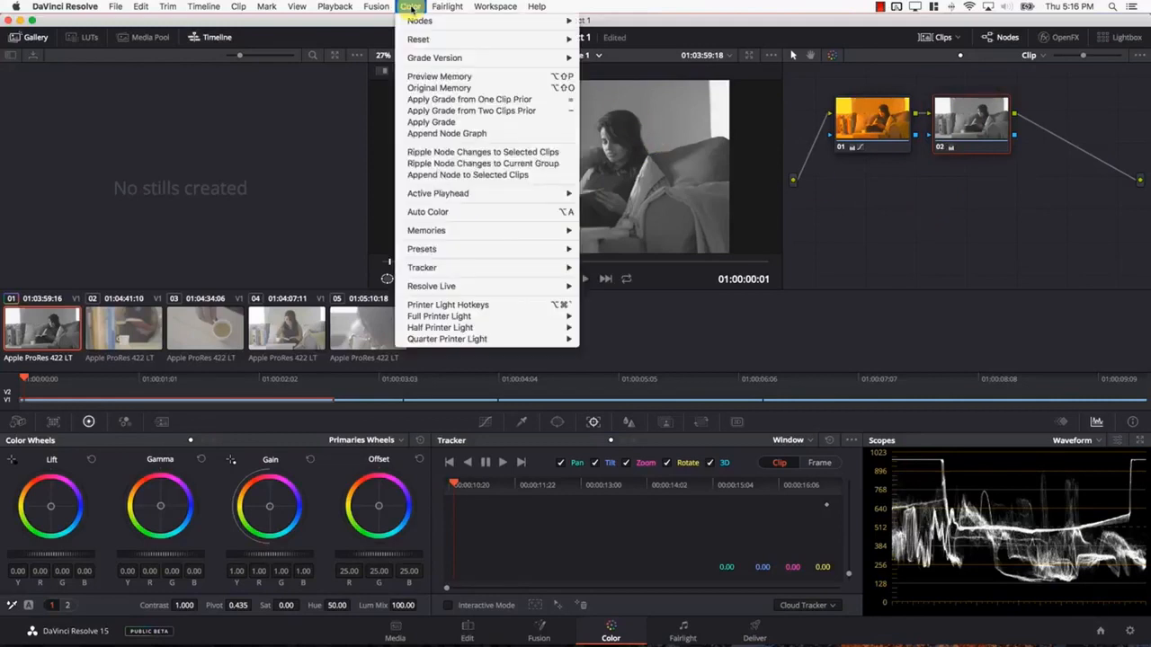
pyautogui.moveTo(557, 21)
pyautogui.click(635, 54)
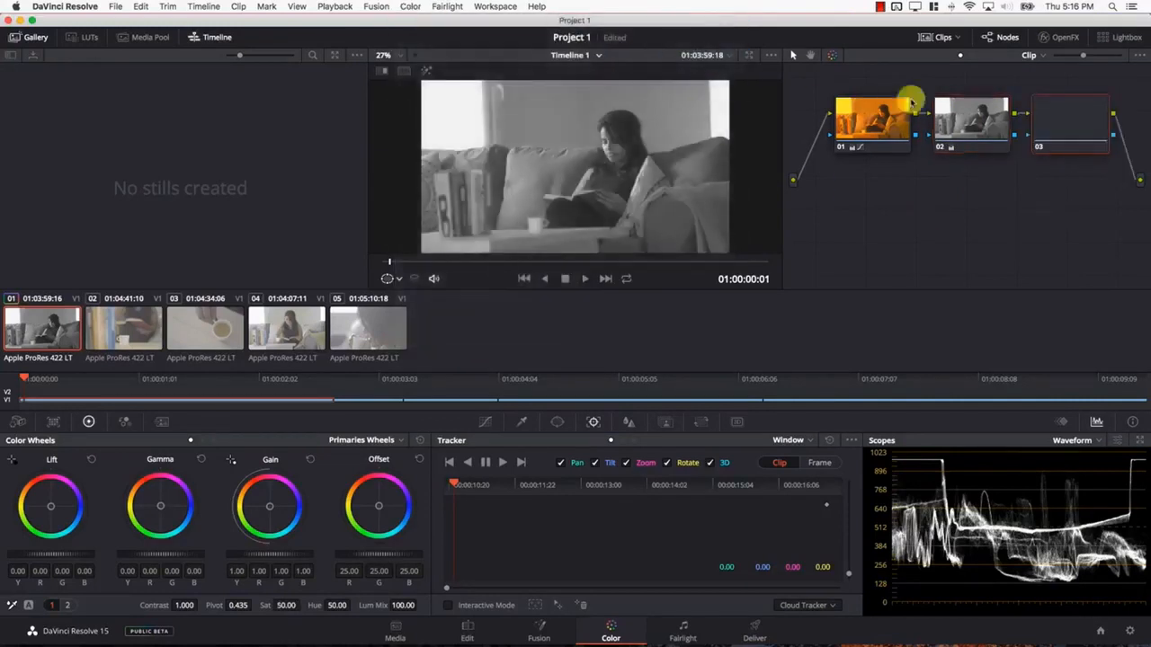
pyautogui.moveTo(183, 605); pyautogui.dragTo(264, 599)
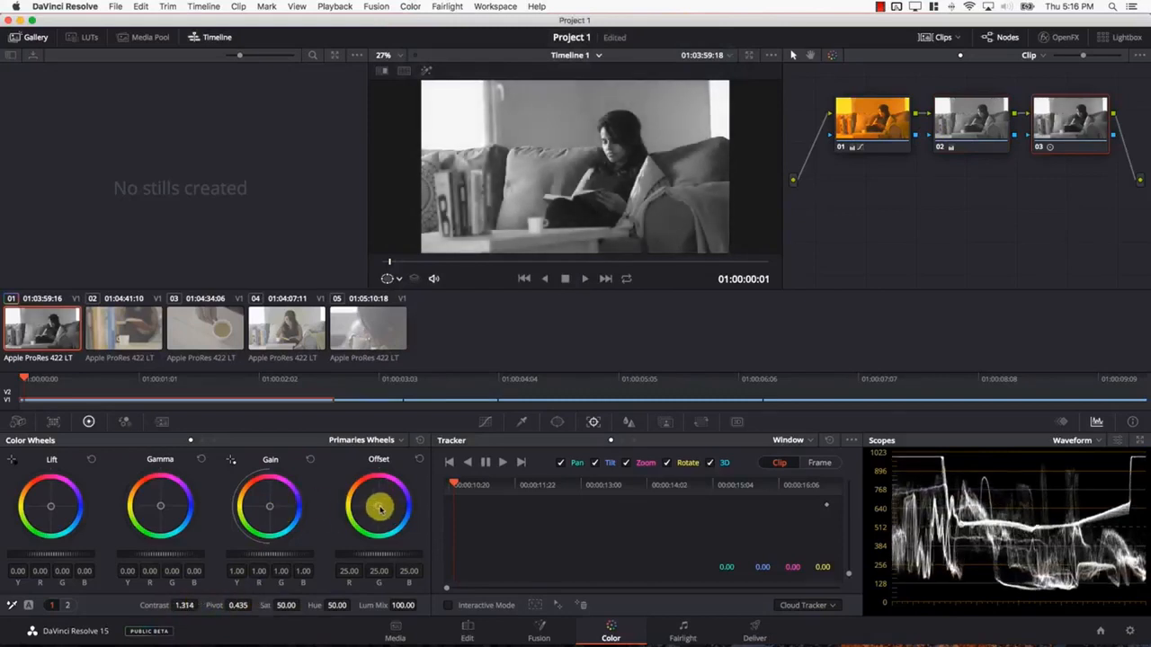
pyautogui.moveTo(380, 507); pyautogui.dragTo(358, 487)
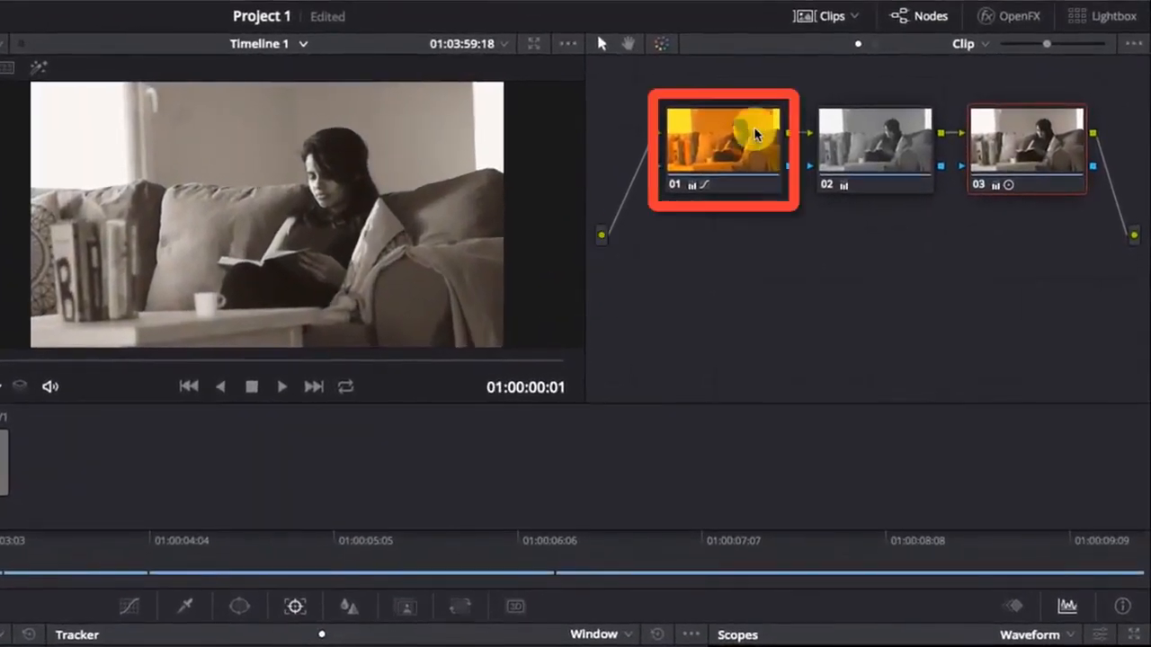
# Select nodes 01, 02 and 03 one after another to review the correction each one holds.
pyautogui.click(754, 135)
pyautogui.click(131, 606)
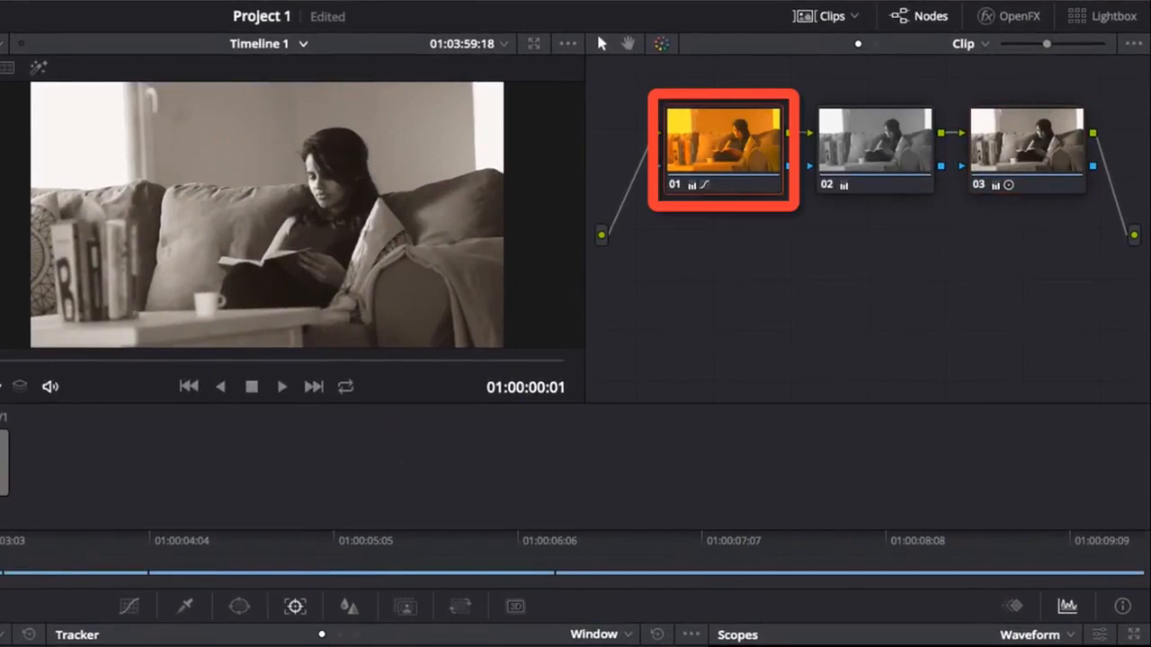
pyautogui.click(850, 152)
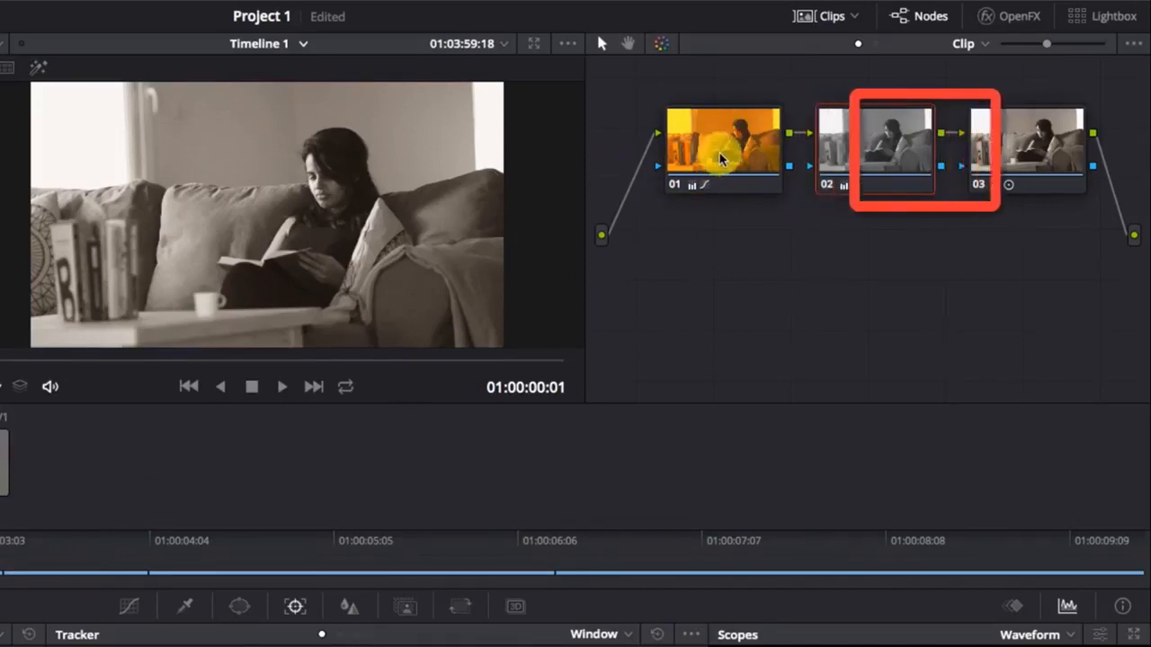
pyautogui.click(1004, 131)
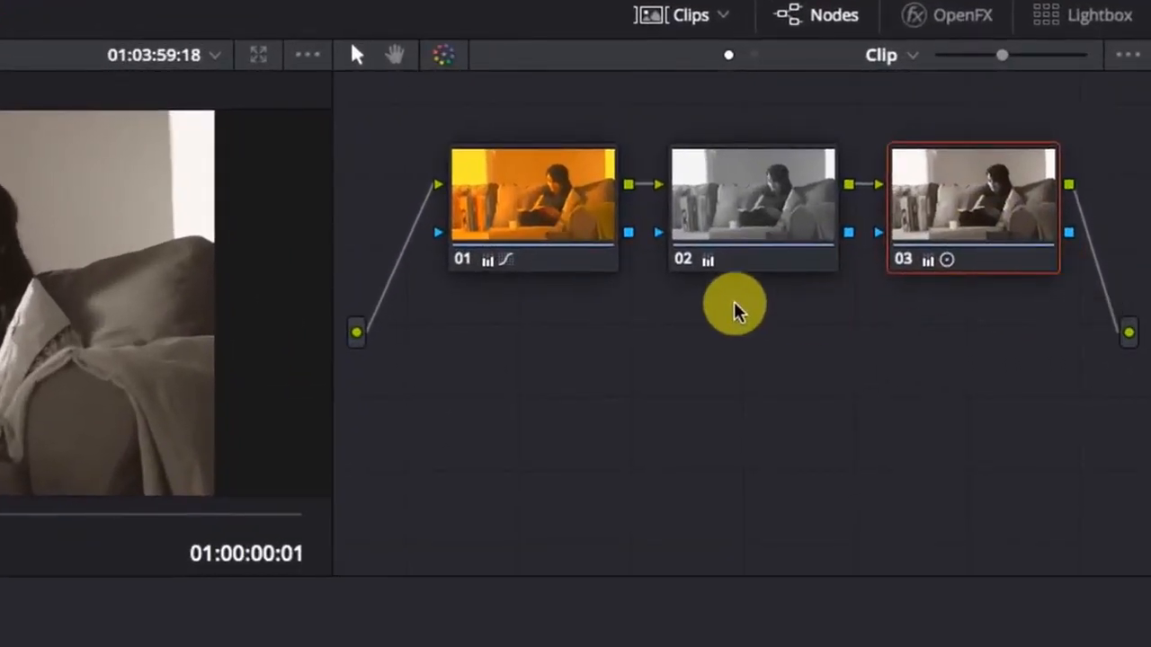
# Reset the grade of node 02, and reset all of the clip's grades and nodes.
pyautogui.rightClick(742, 232)
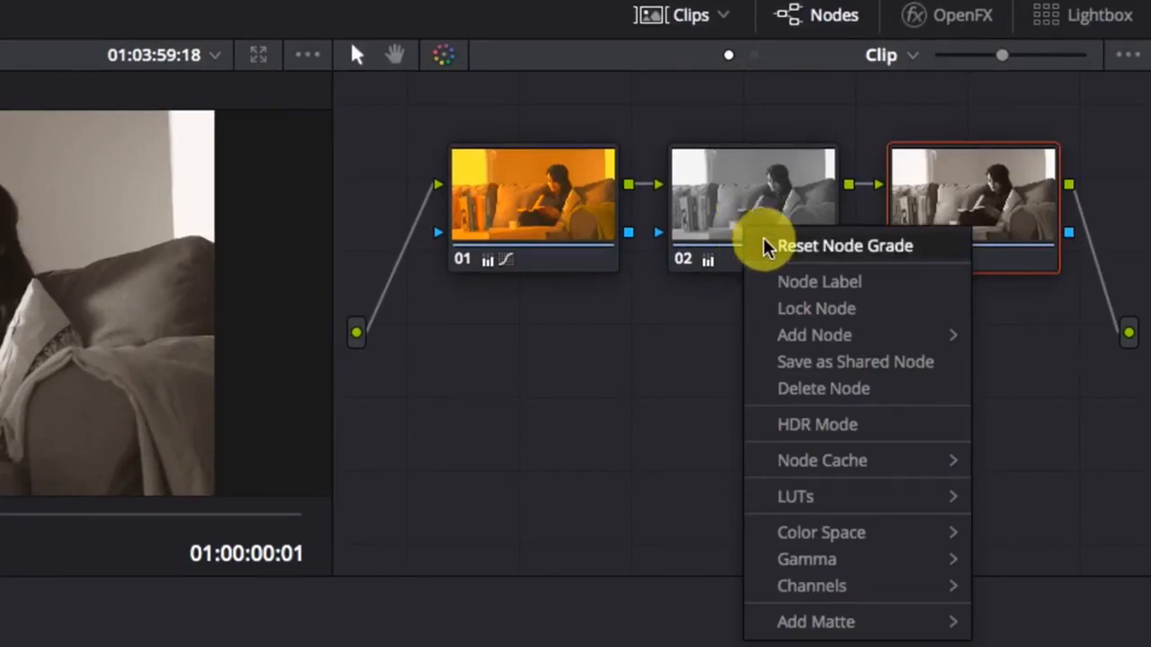
pyautogui.click(764, 248)
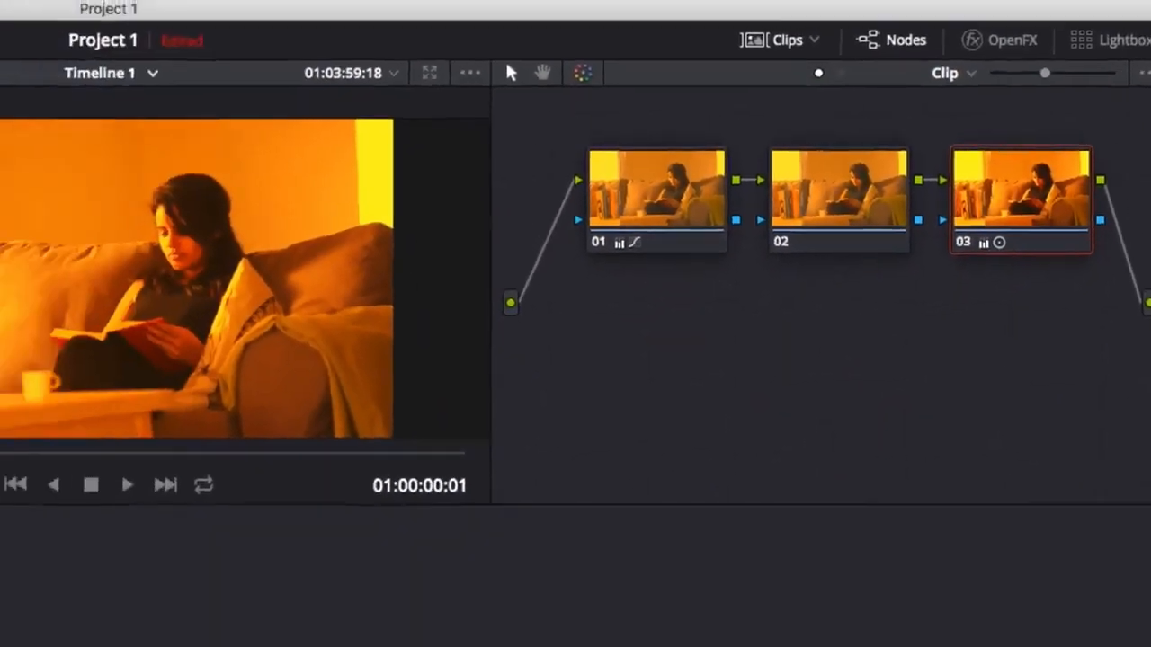
pyautogui.click(38, 11)
pyautogui.moveTo(165, 65)
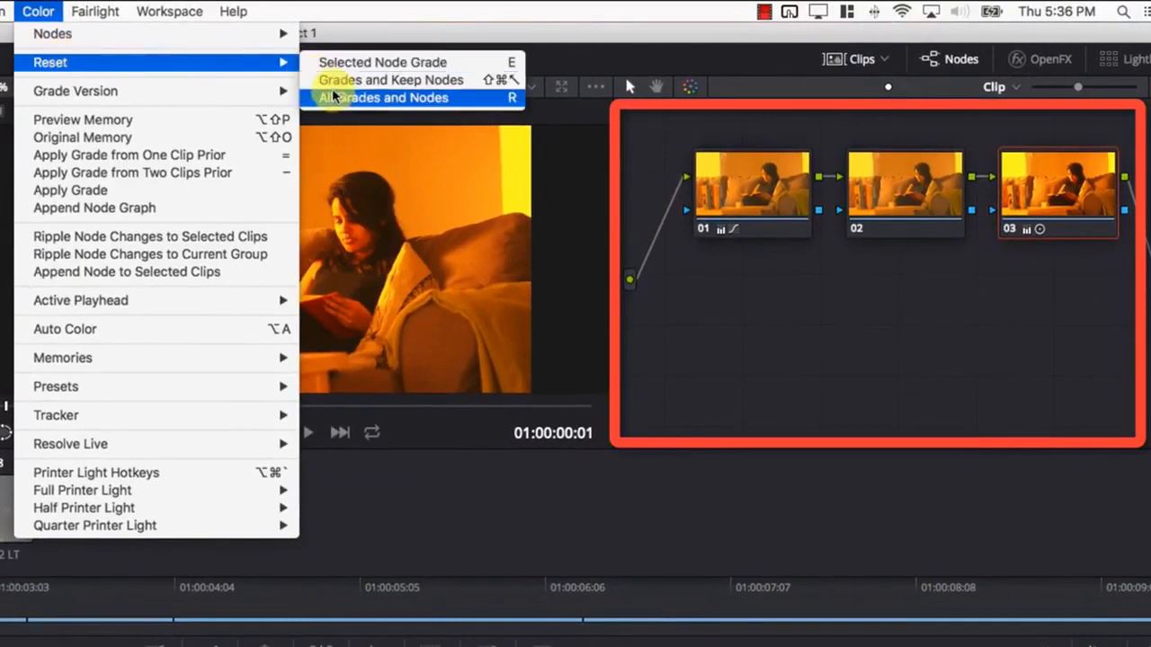
pyautogui.click(360, 98)
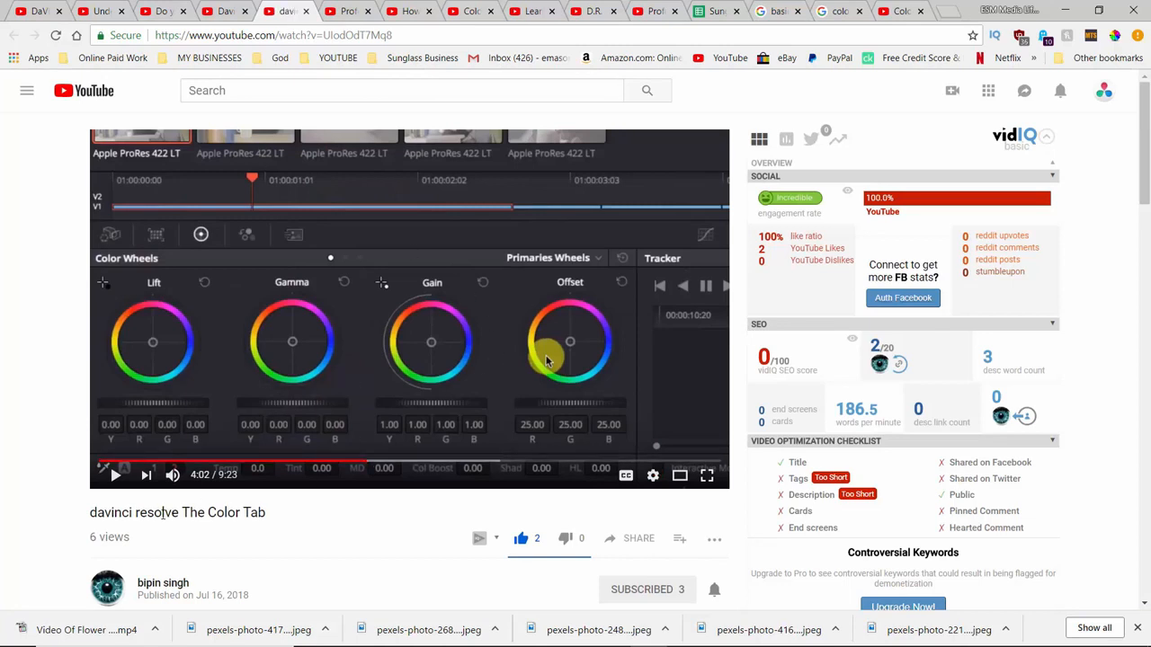
# Look over the YouTube video's description and comment section on its page.
pyautogui.scroll(-3, 163, 513)
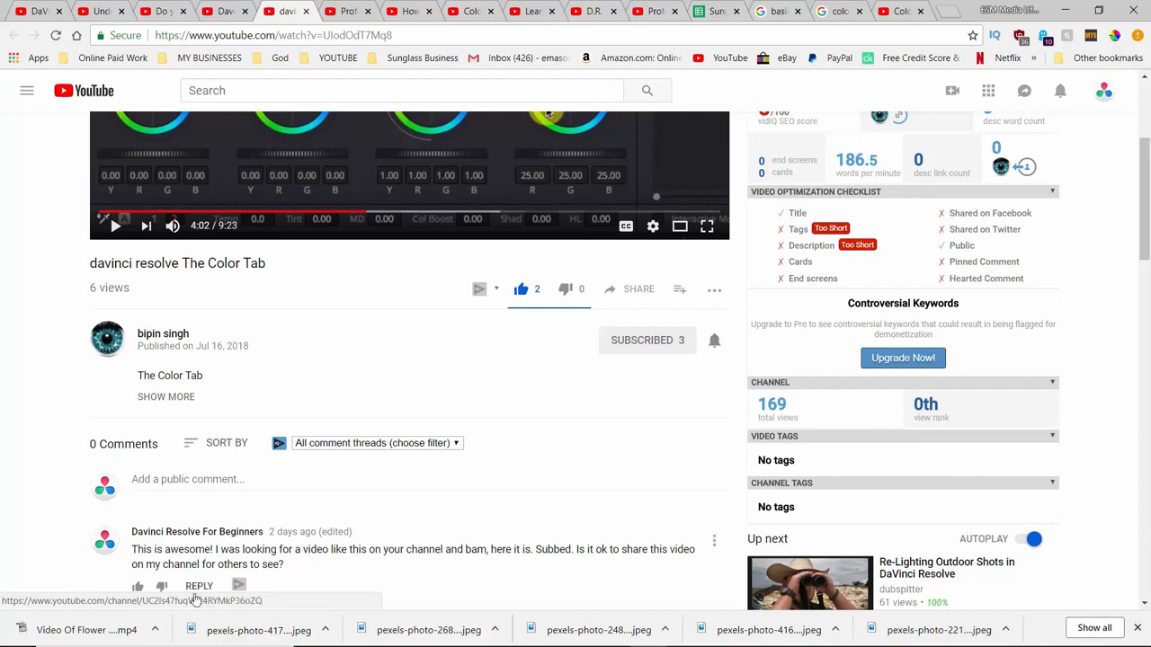
pyautogui.scroll(3, 197, 551)
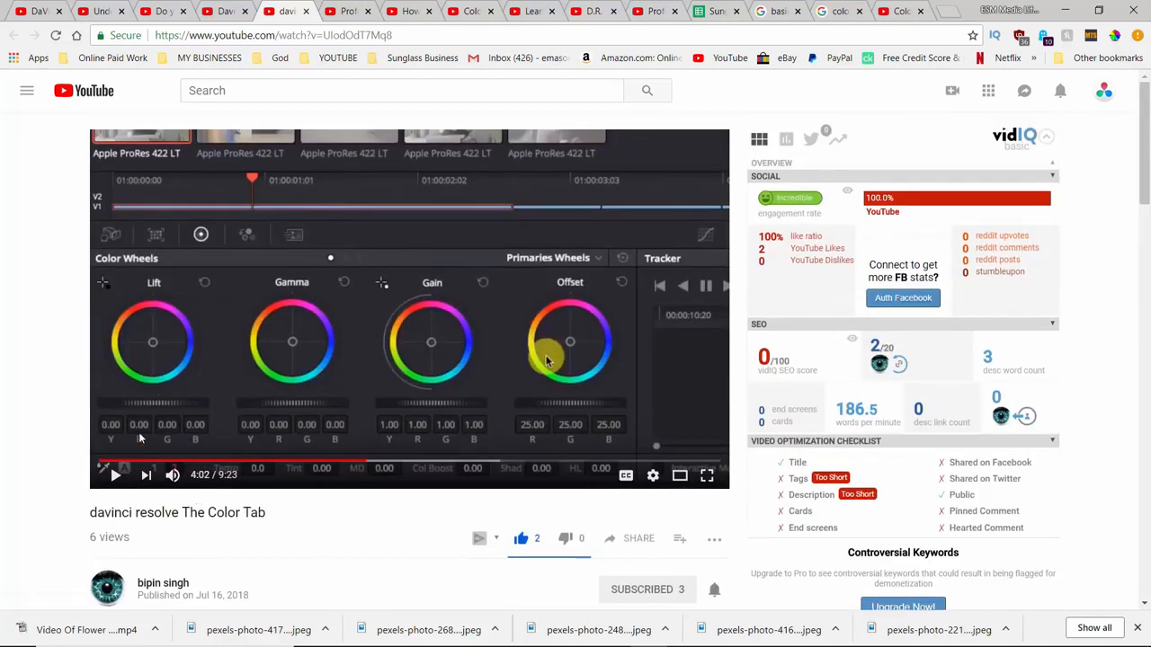
pyautogui.scroll(-5, 139, 438)
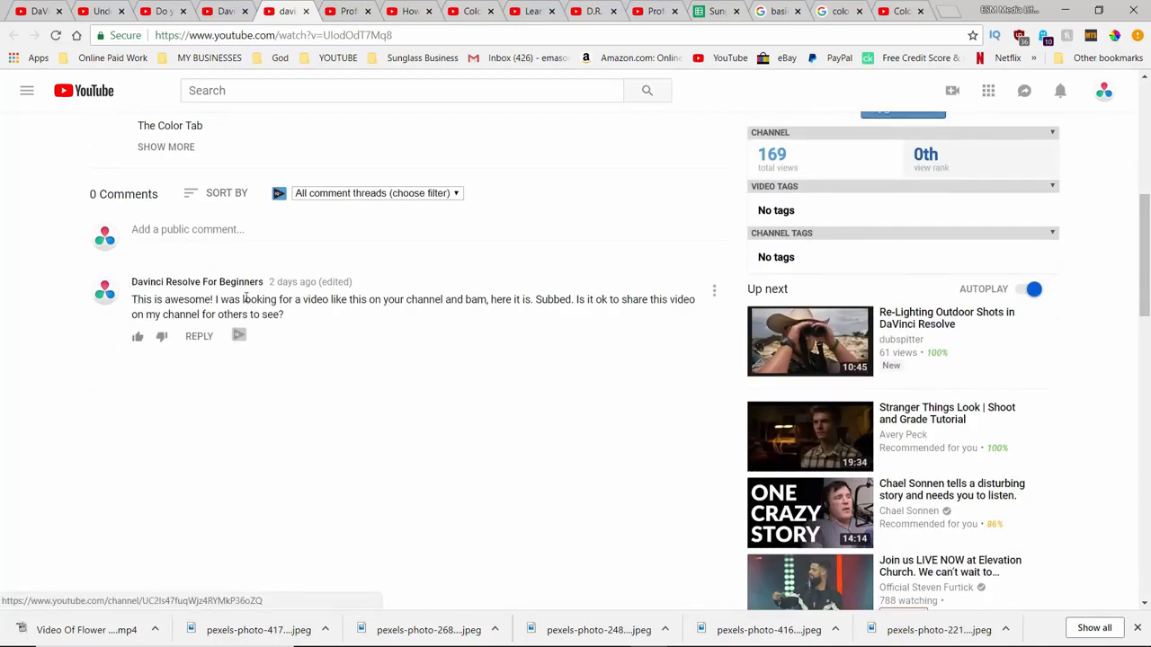
pyautogui.scroll(3, 260, 287)
pyautogui.scroll(3, 309, 436)
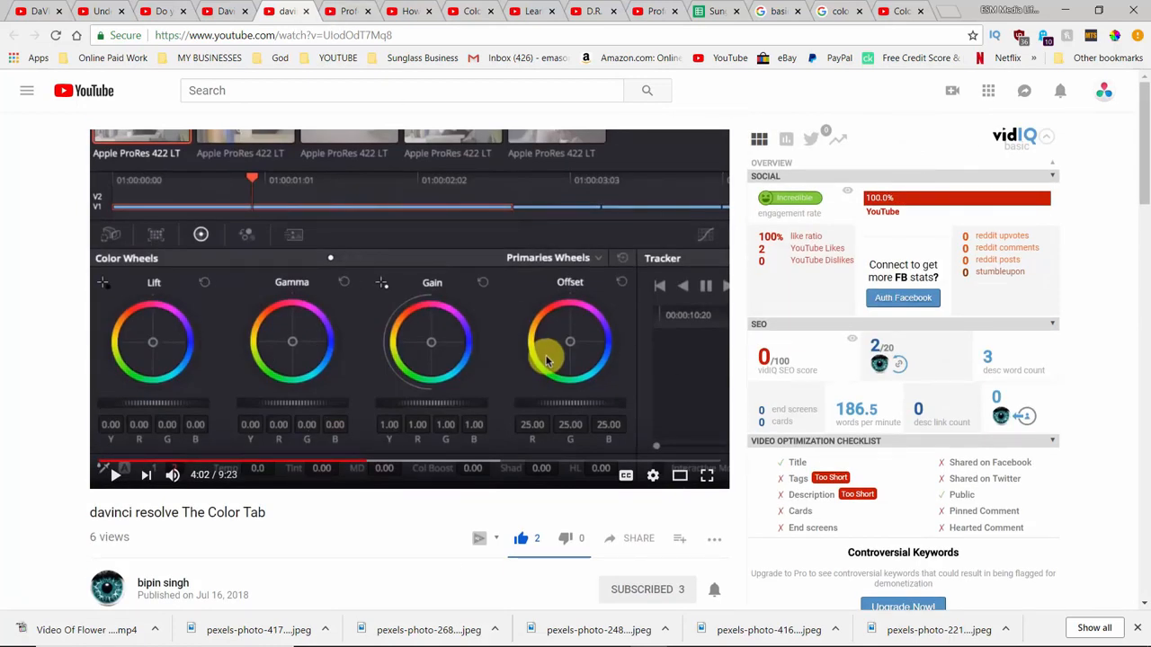
# Switch to the LibreOffice Writer question list and highlight the questions about LUTS, scopes and Curves.
pyautogui.click(685, 642)
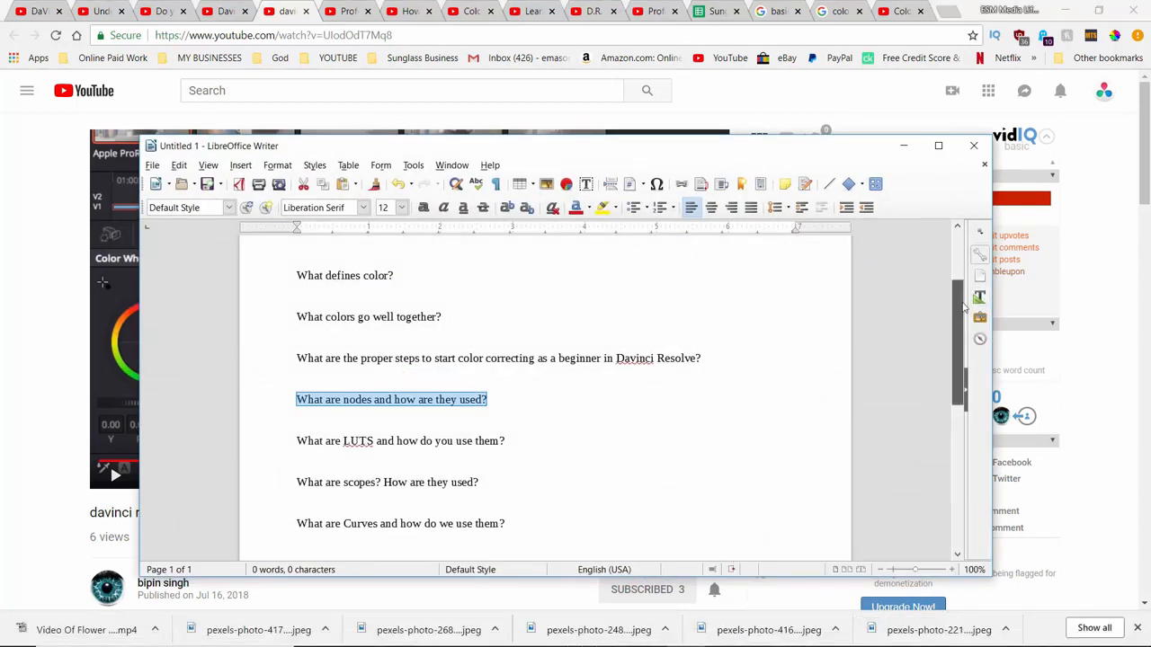
pyautogui.scroll(-2, 963, 321)
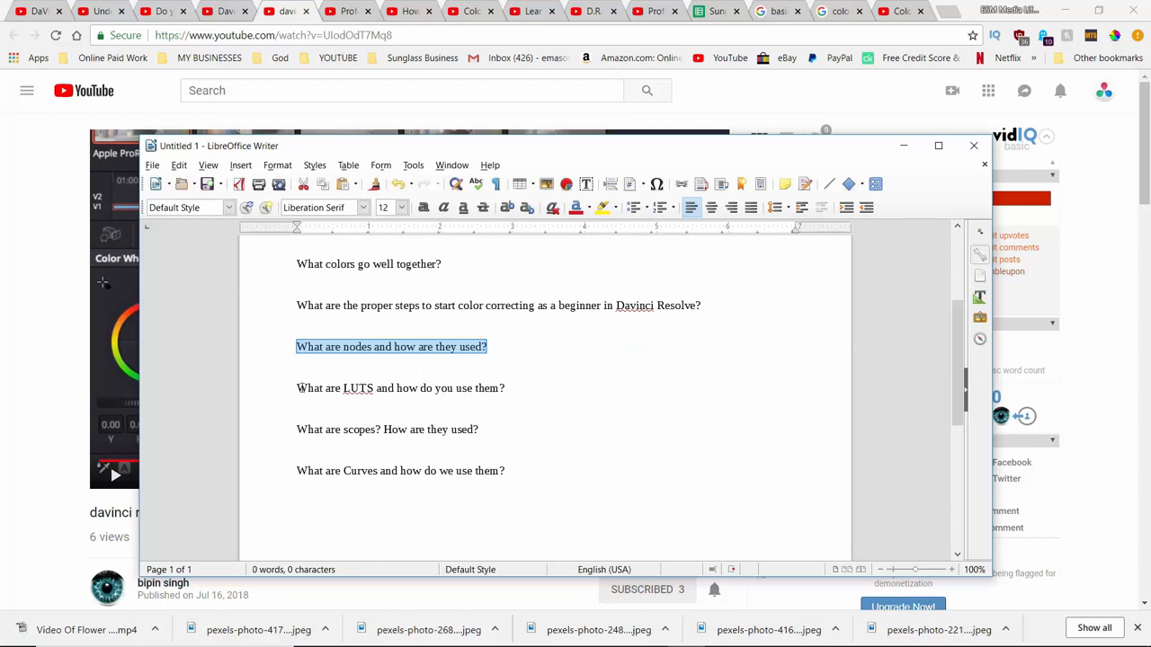
pyautogui.moveTo(296, 387); pyautogui.dragTo(506, 387)
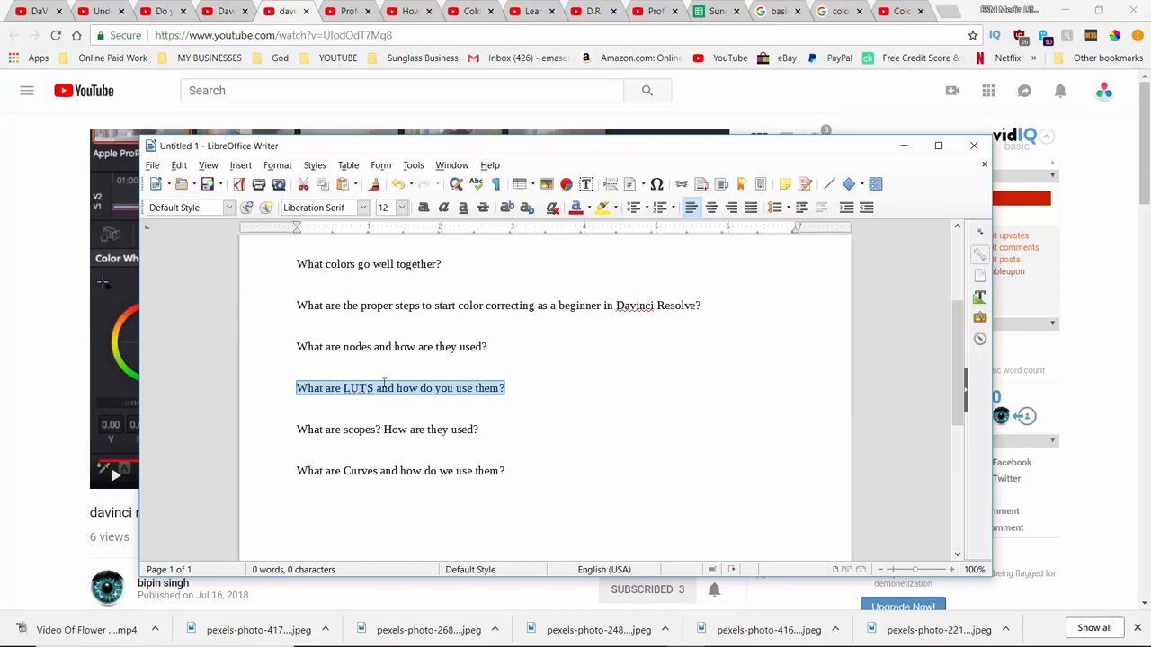
pyautogui.moveTo(299, 387); pyautogui.dragTo(508, 477)
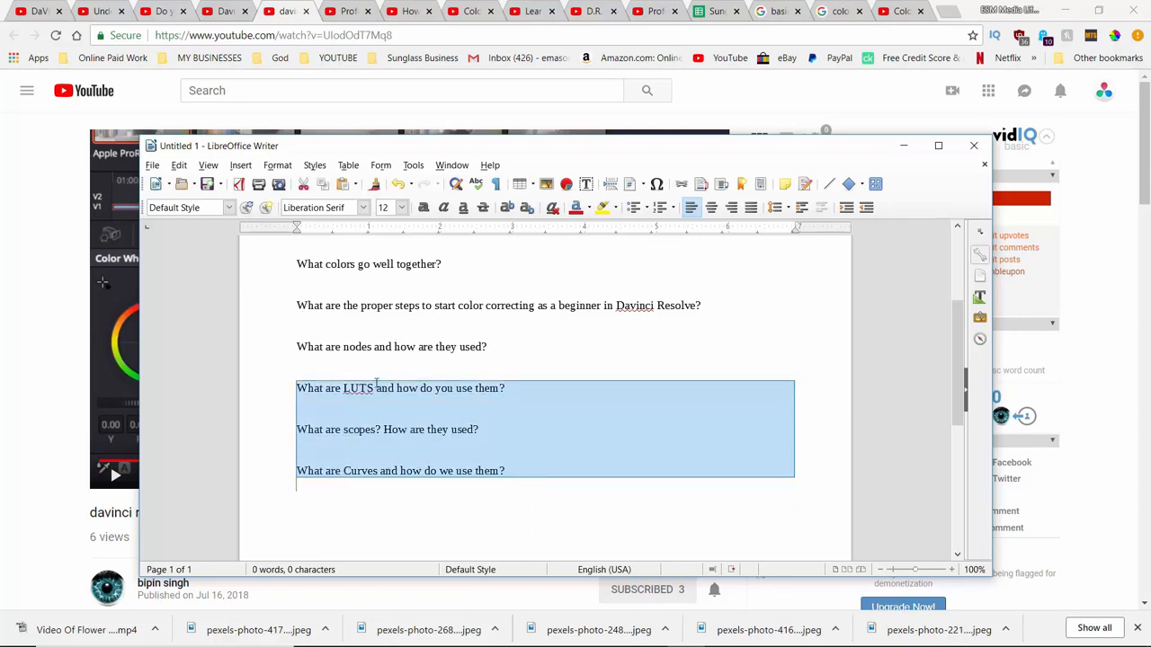